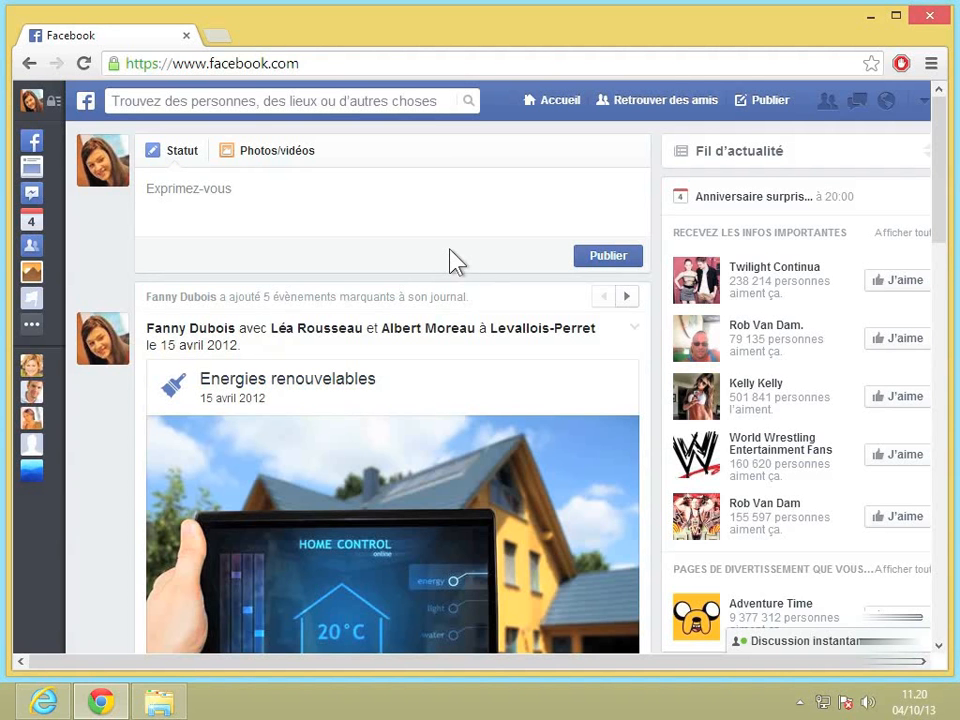
- Open the profile page and edit its sections so that the Articles section is displayed, saving the change
click(120, 172)
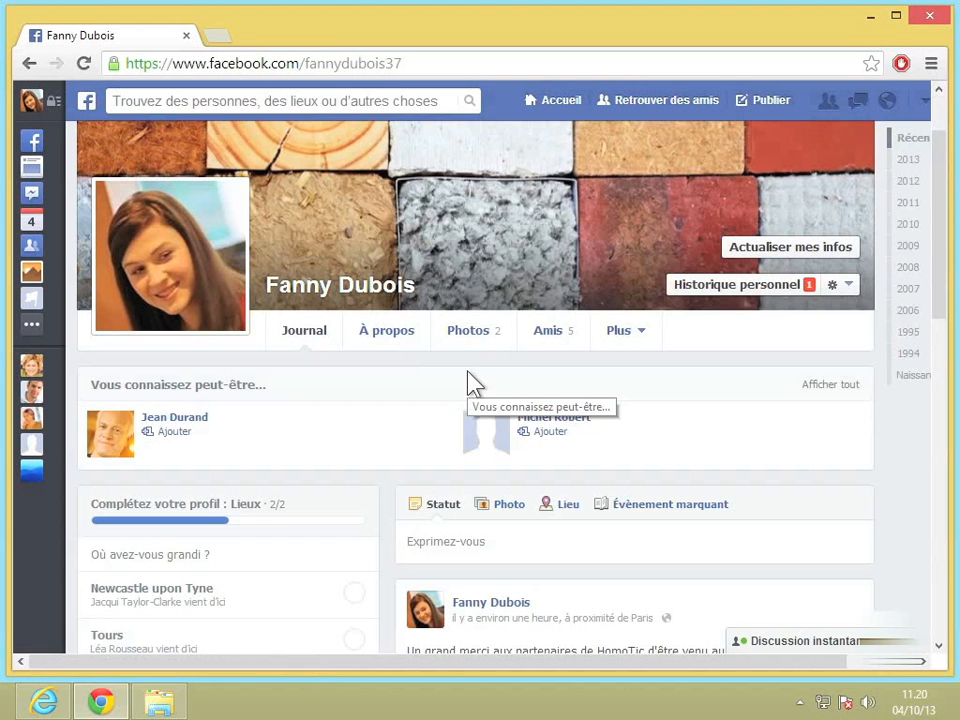
click(627, 340)
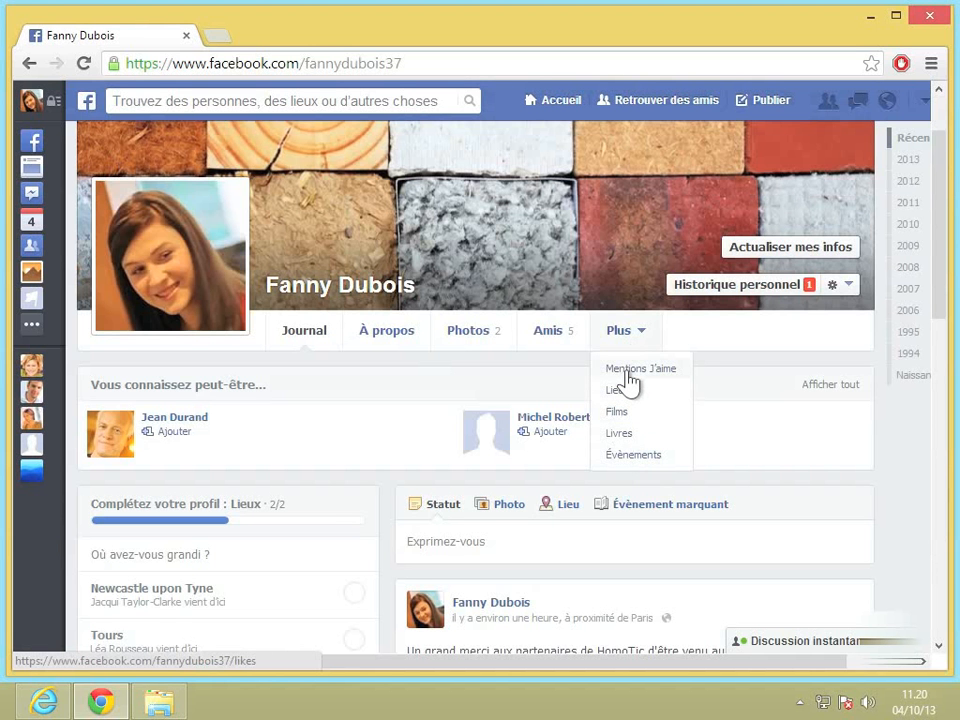
scroll(339, 514, down, 4)
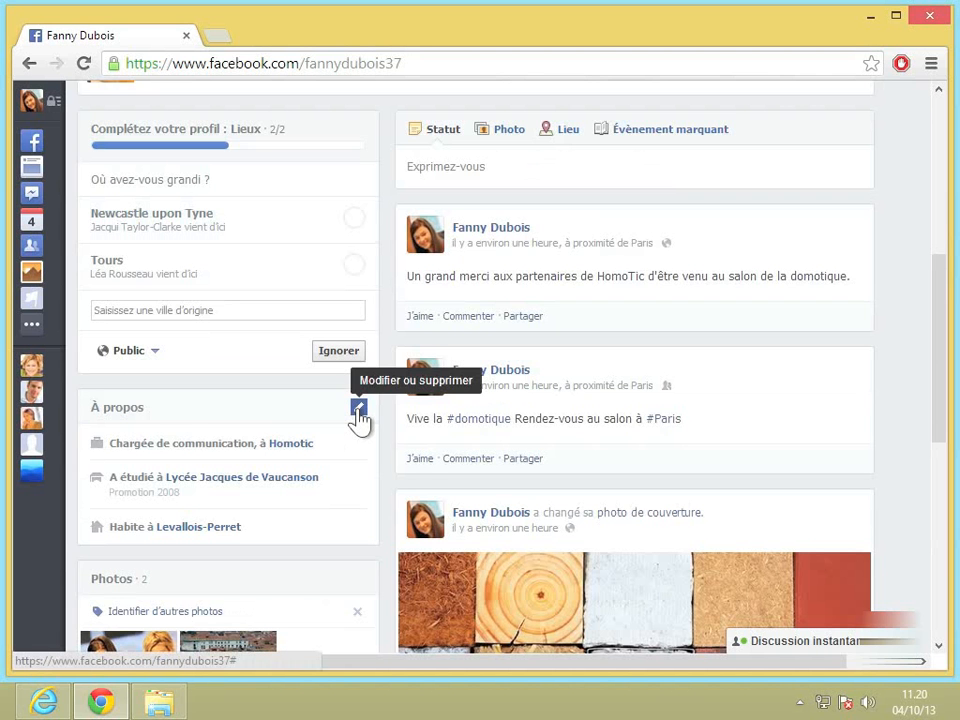
click(358, 412)
click(310, 428)
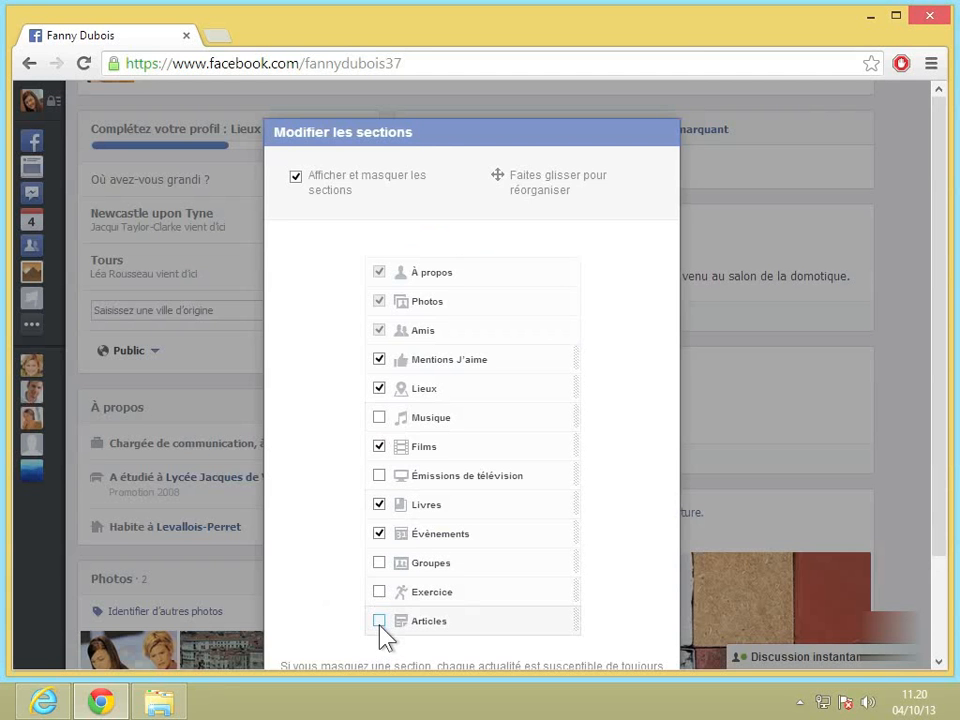
click(379, 621)
scroll(480, 585, down, 2)
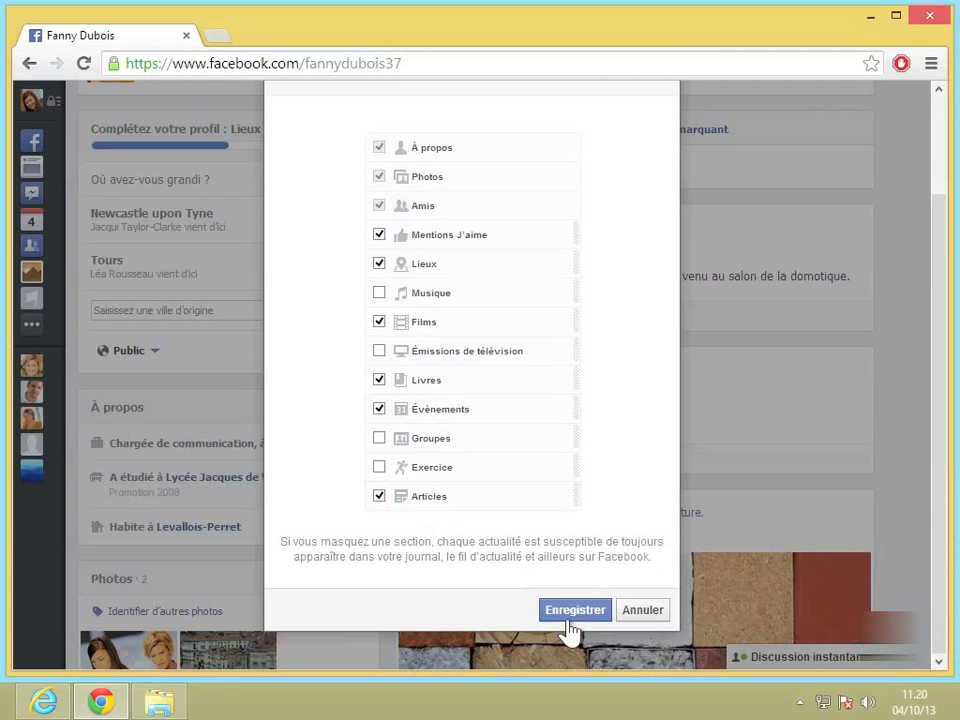
click(569, 622)
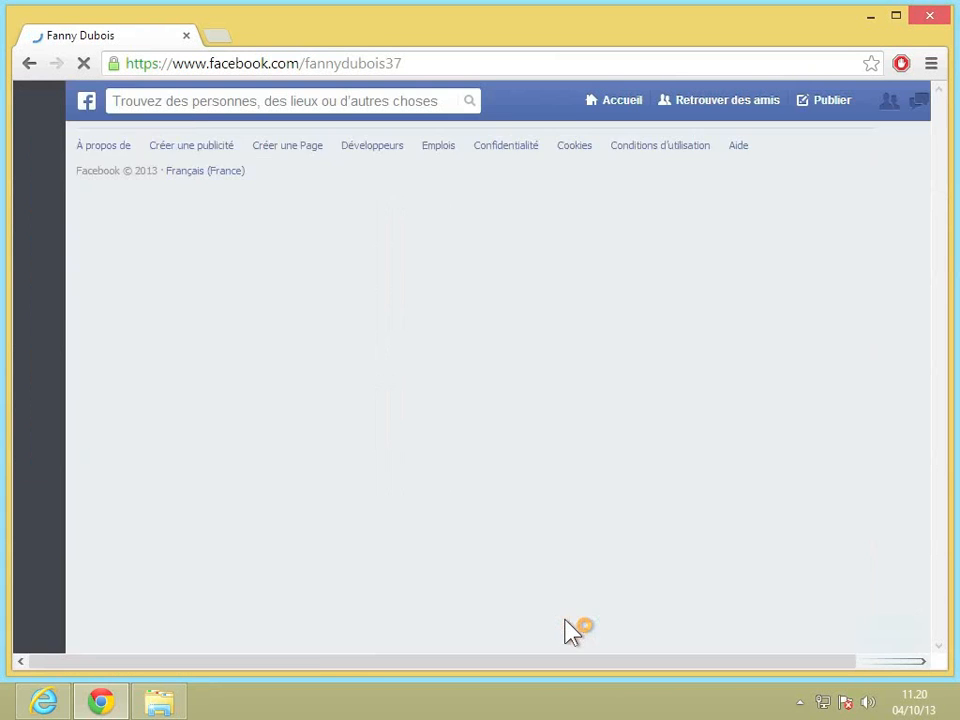
- Open the profile's Articles section and look through the saved drafts
click(637, 443)
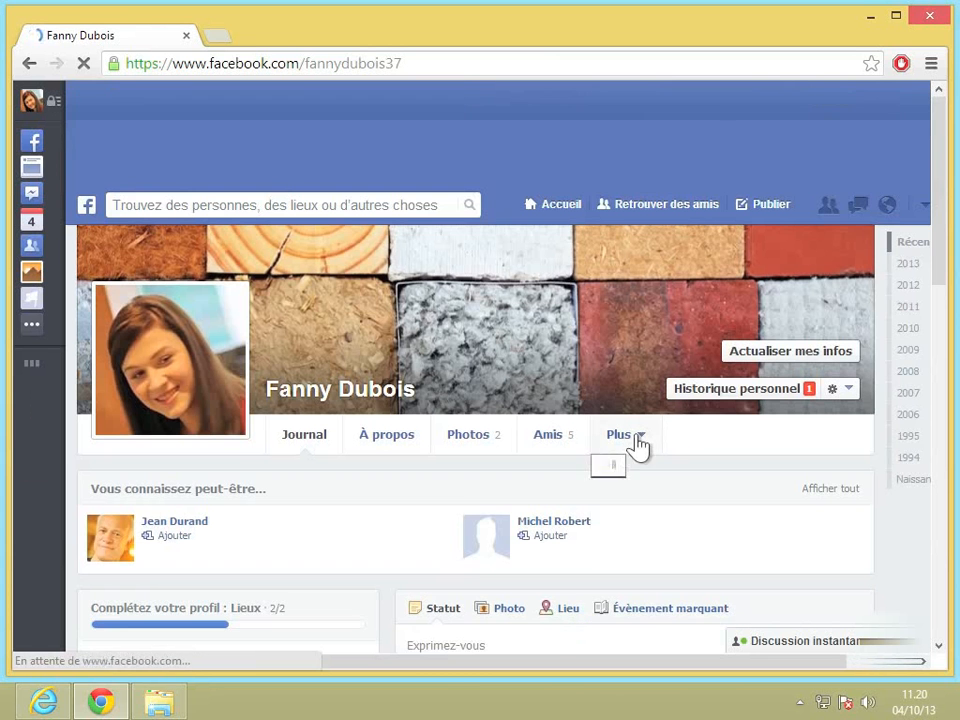
click(628, 584)
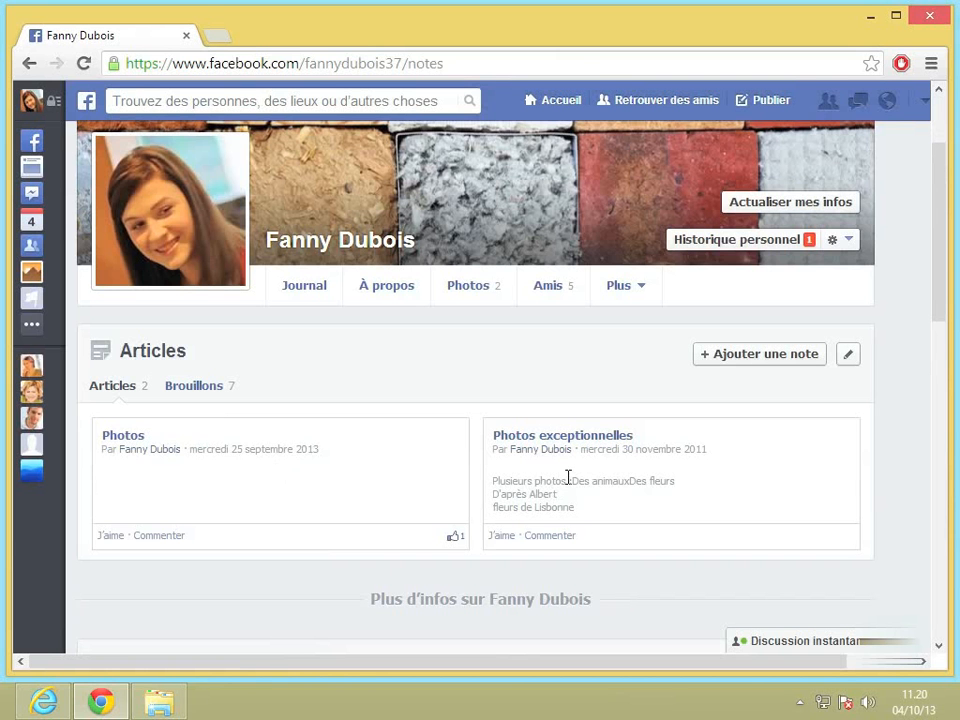
click(199, 400)
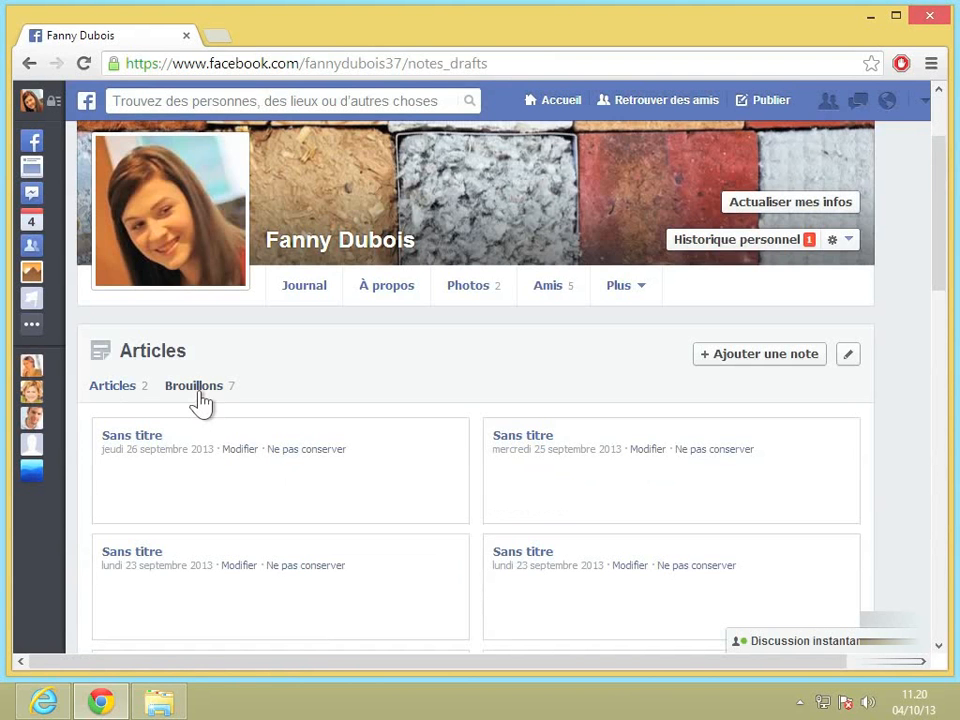
scroll(200, 400, down, 3)
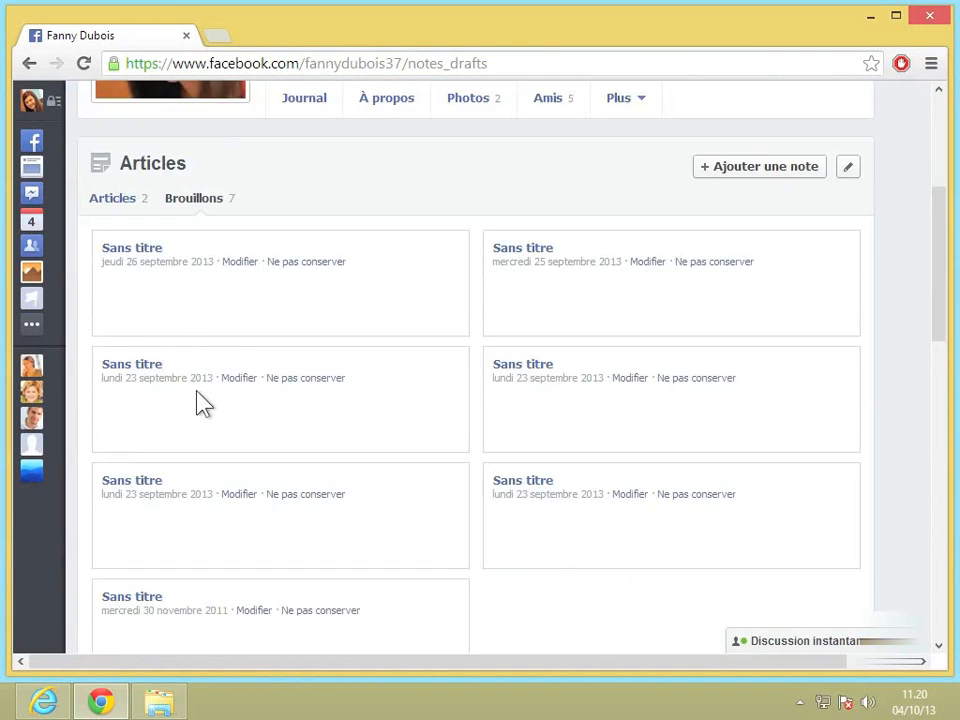
scroll(200, 400, up, 2)
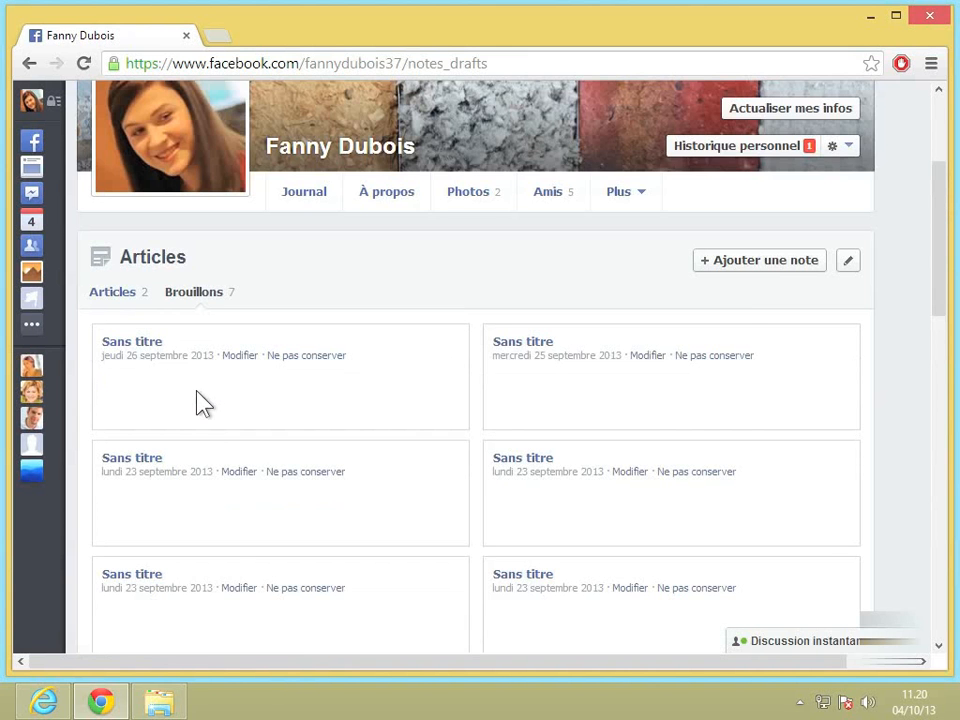
- Open the blank note editor, and also reach it by starting a new article from the Articles application
click(759, 270)
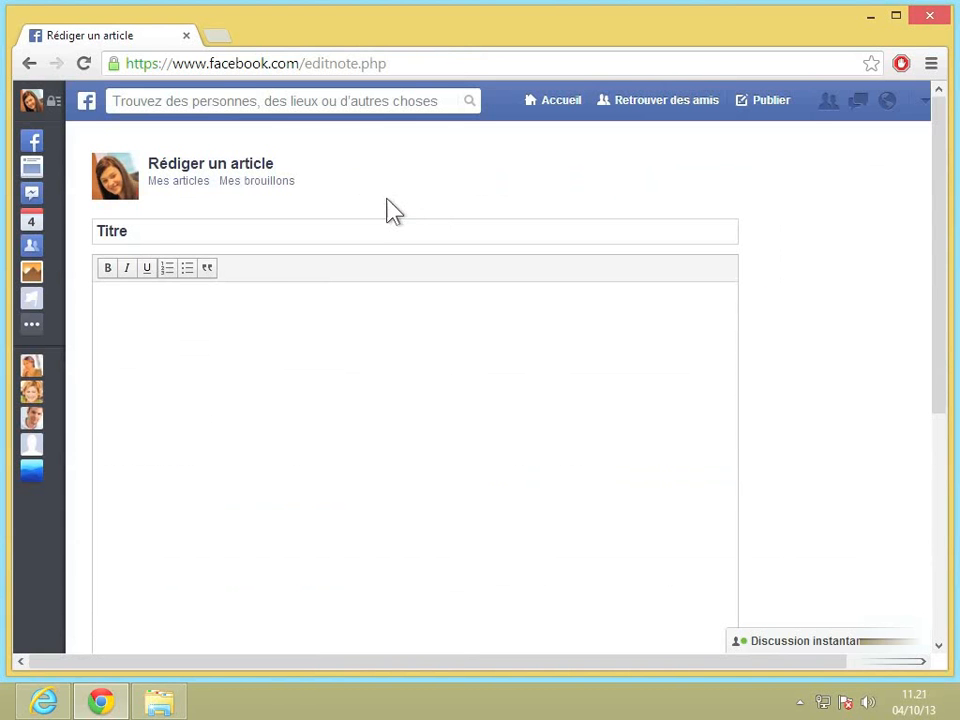
click(32, 327)
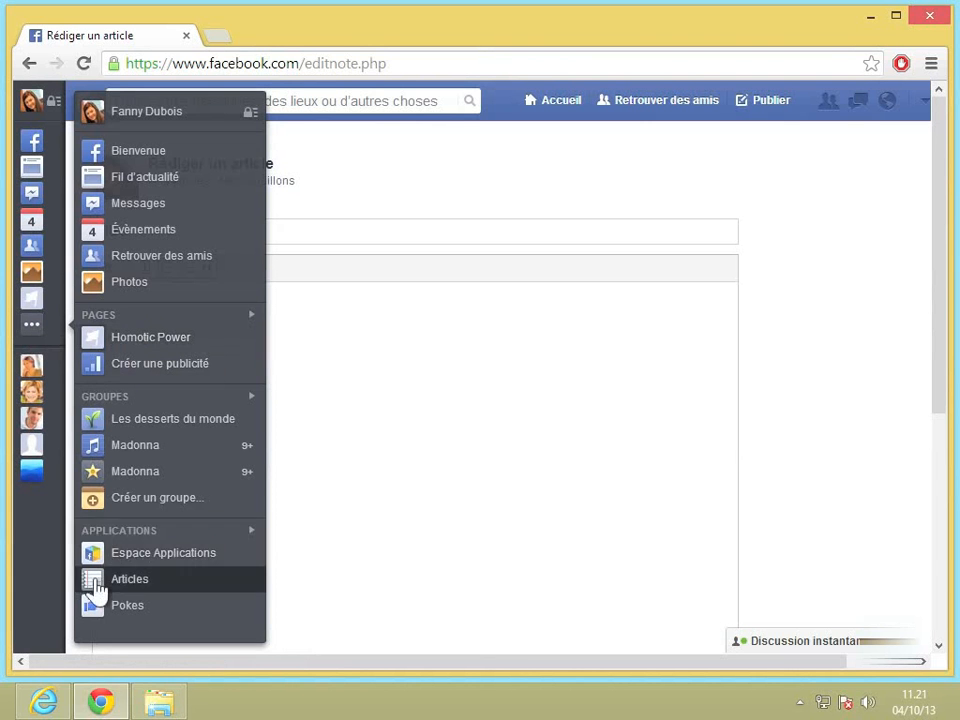
click(130, 582)
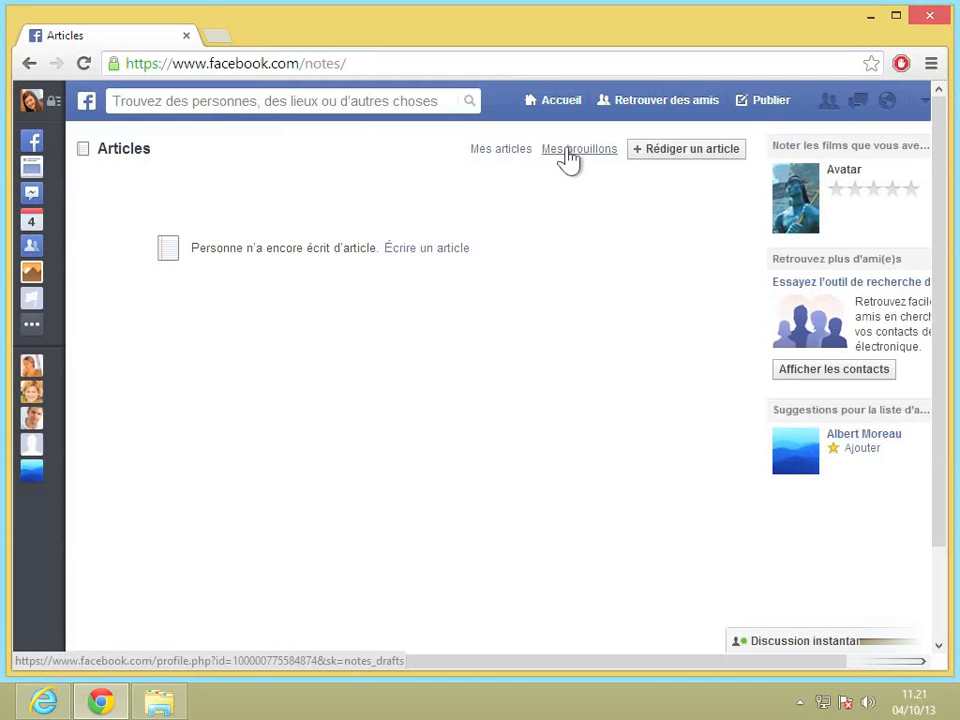
click(685, 150)
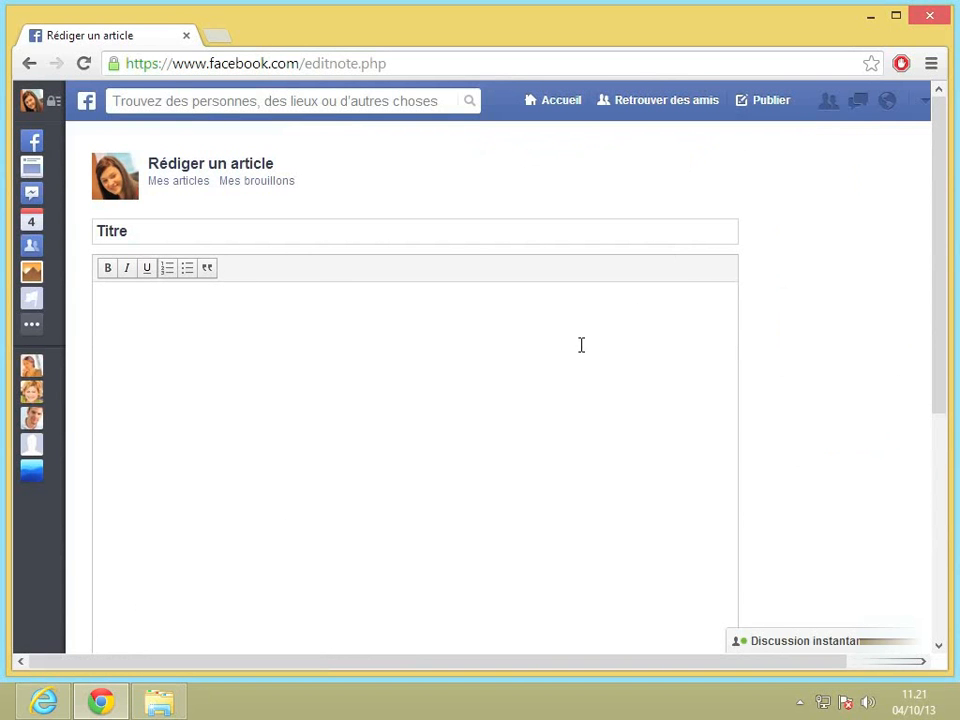
scroll(581, 345, down, 2)
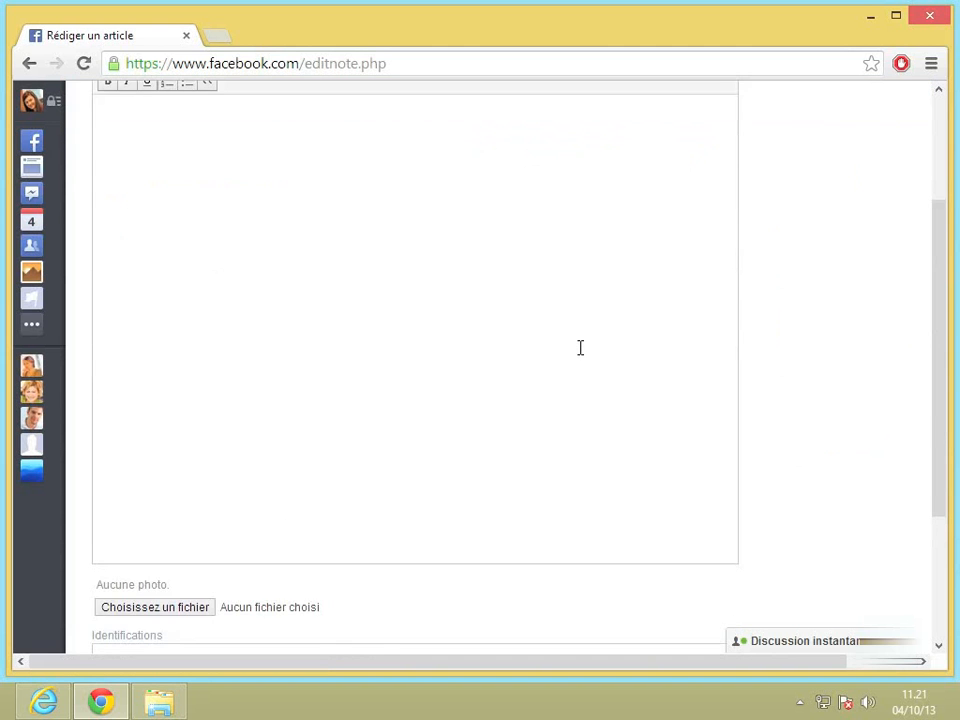
scroll(580, 347, up, 3)
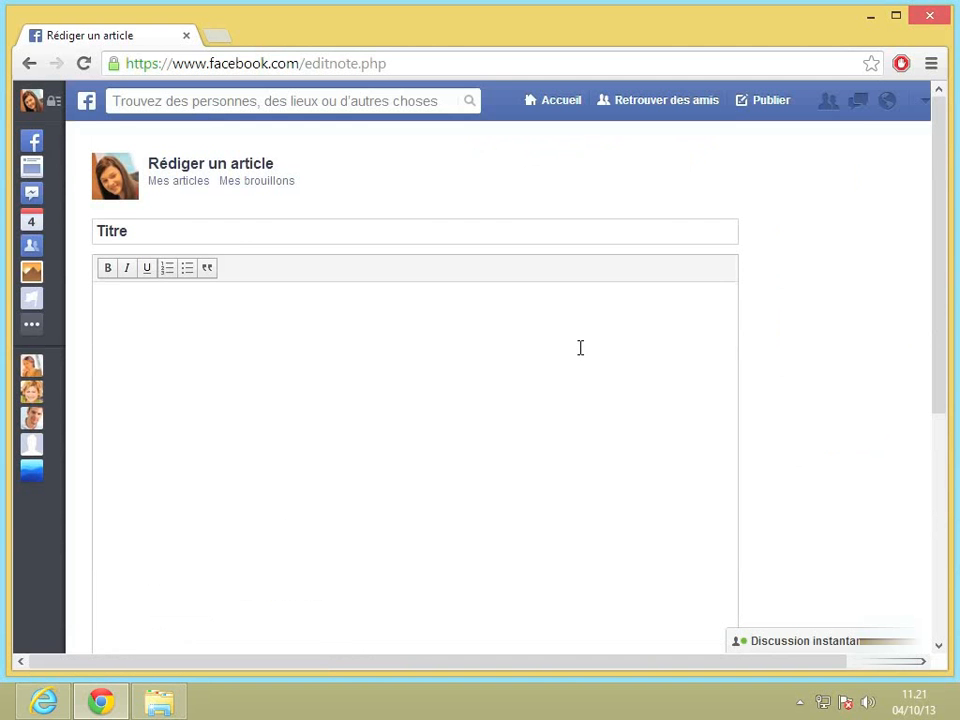
- Title the article "Objectifs 2013" and enter the two body paragraphs on the ecological housing market and HomoTic's low-cost homes
click(170, 230)
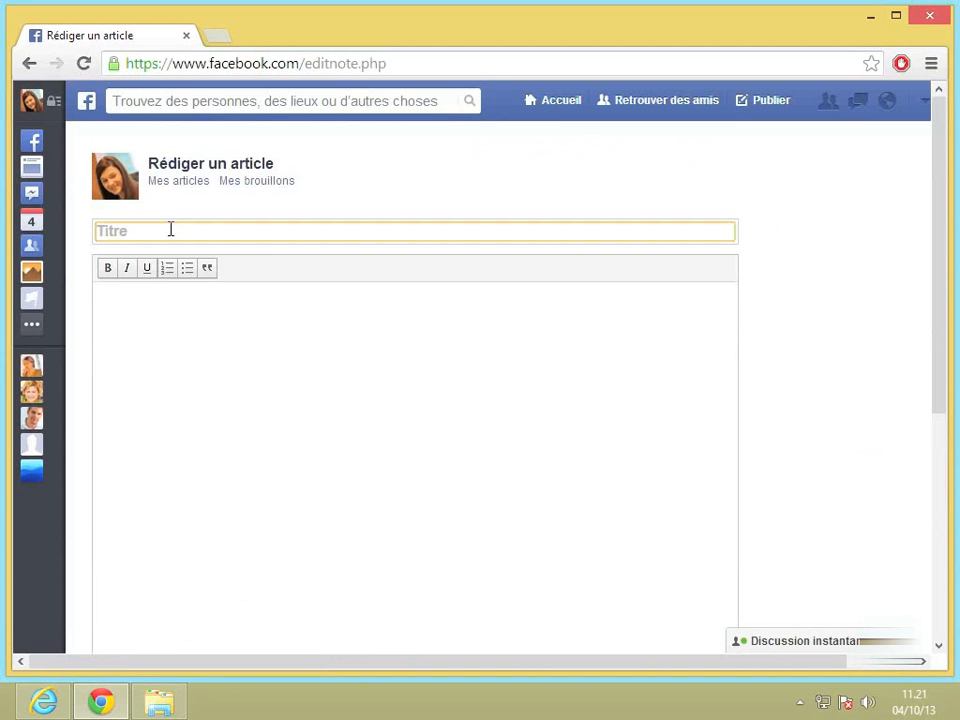
text(Objectifs 2013)
click(221, 343)
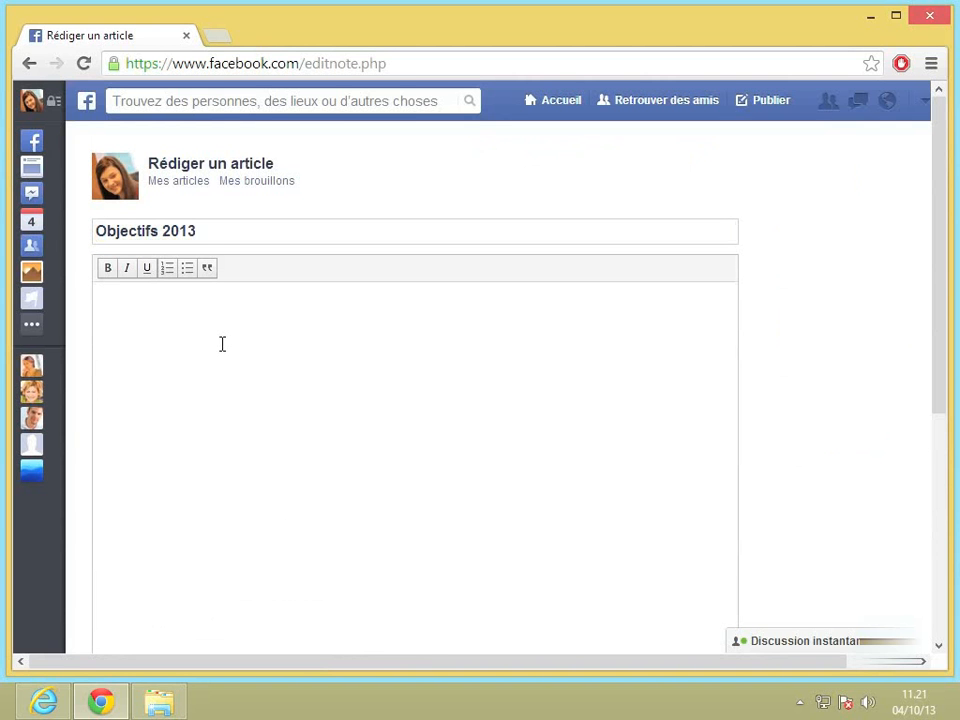
text(D’ici 10 ans, le marché de l’habitation écologique de 700 millions d’euros aura basculé sur internet, soit un marché annuel d’au moins 105 millions d’euros. L’ambition de HomoTic est de prendre le leadership avec 30% de part de marché à cet horizon » En économisant sur nos coûts de fonctionnement et en rognant sur nos marges, nous proposons la première habitation écologique, économique et qui se commande sur internet dix fois moins chère qu’une habitation traditionnelle.)
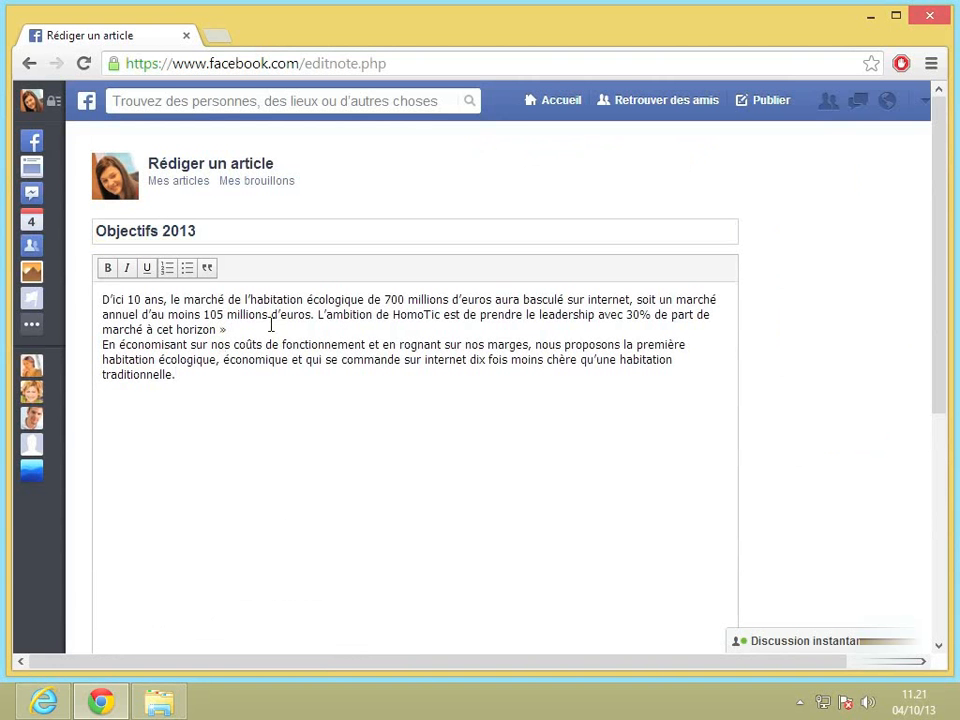
- Add a period after "horizon »" and insert a blank line between the two paragraphs
click(266, 328)
text(.)
key(Return)
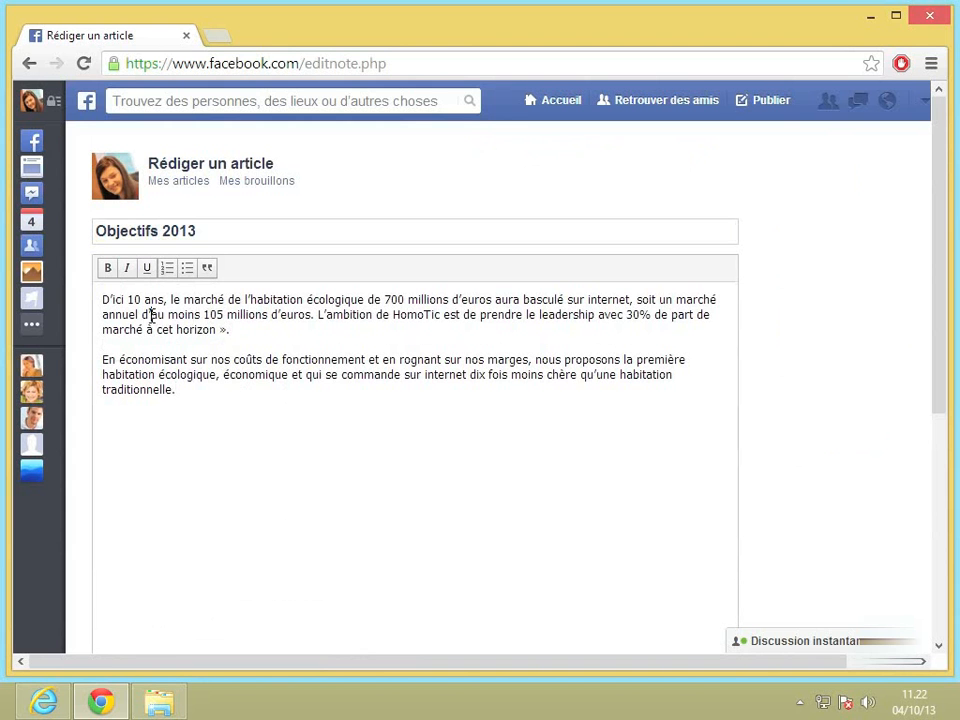
- Make "au moins 105 millions d'euros" bold in the first paragraph
drag(151, 315, 312, 322)
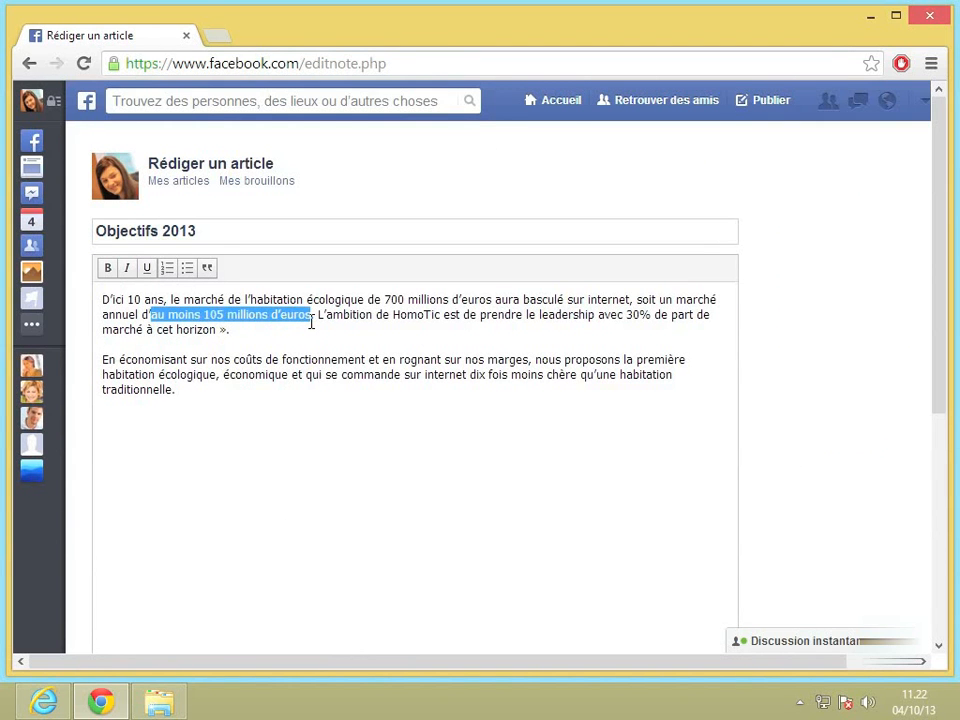
click(108, 270)
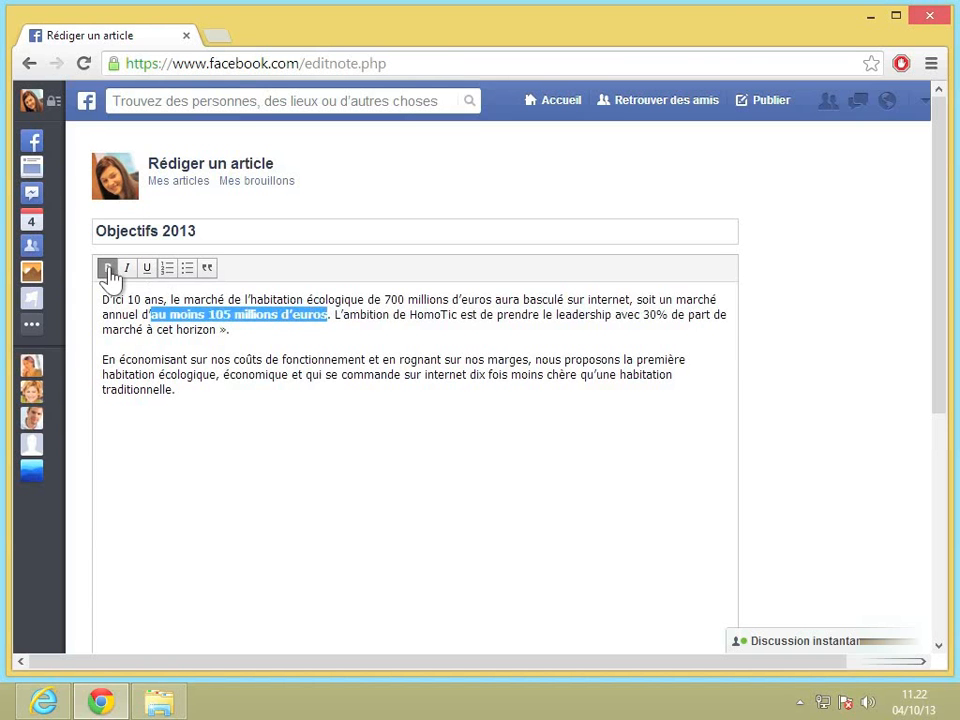
click(297, 422)
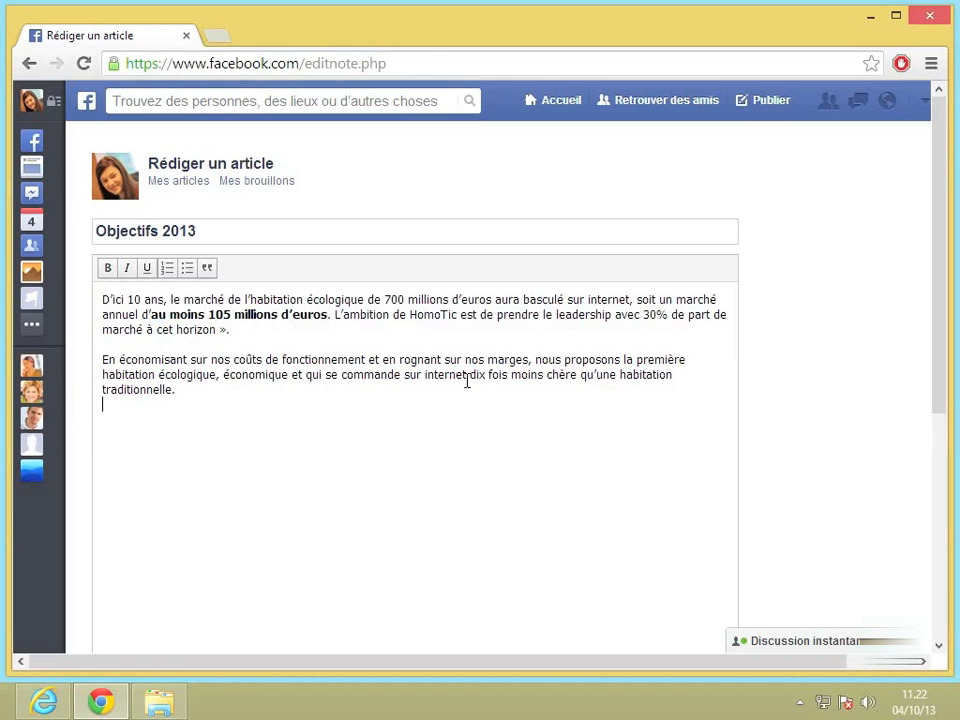
- Underline "dix fois moins chère" in the second paragraph, trying italics on it as well
drag(470, 377, 577, 381)
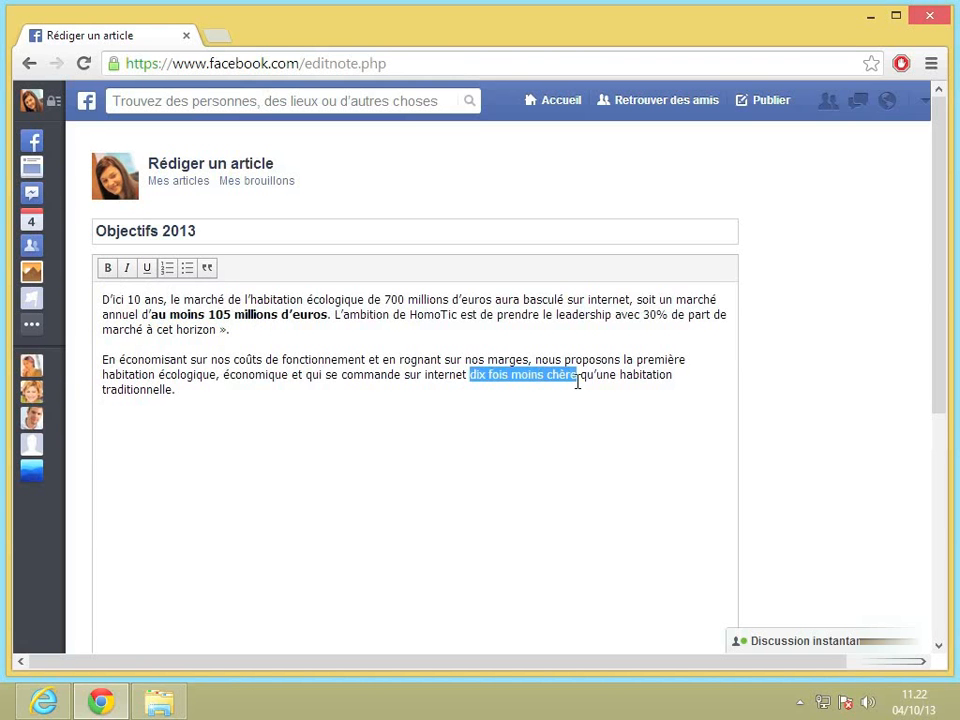
click(147, 270)
click(128, 270)
click(128, 270)
click(146, 270)
click(276, 278)
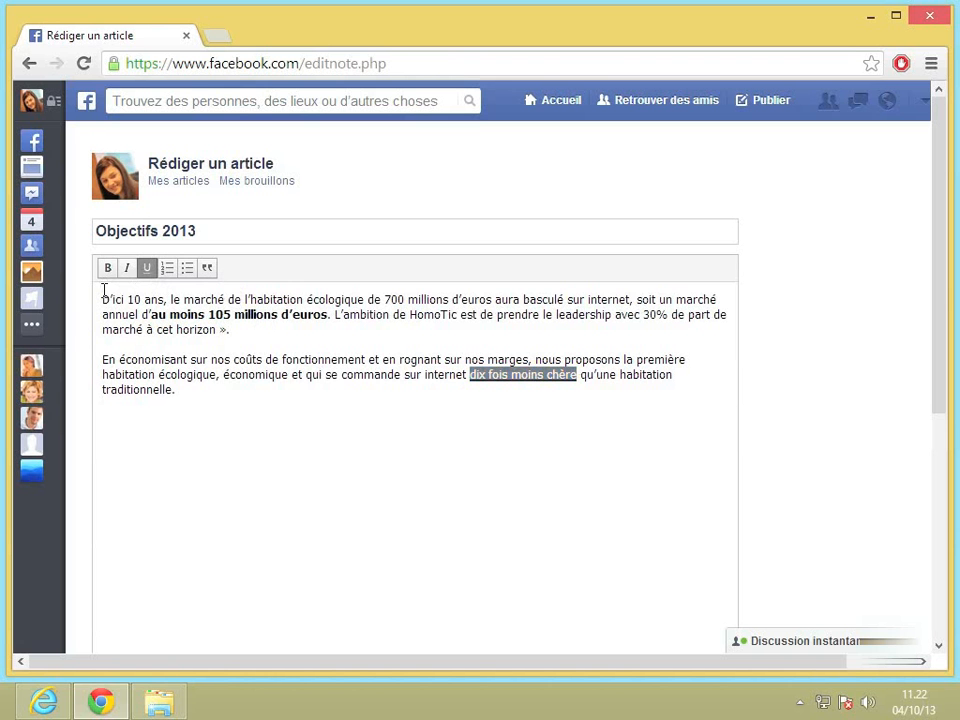
- Format the whole text as a bulleted list and remove the bullet from the empty line between the paragraphs
drag(102, 298, 339, 411)
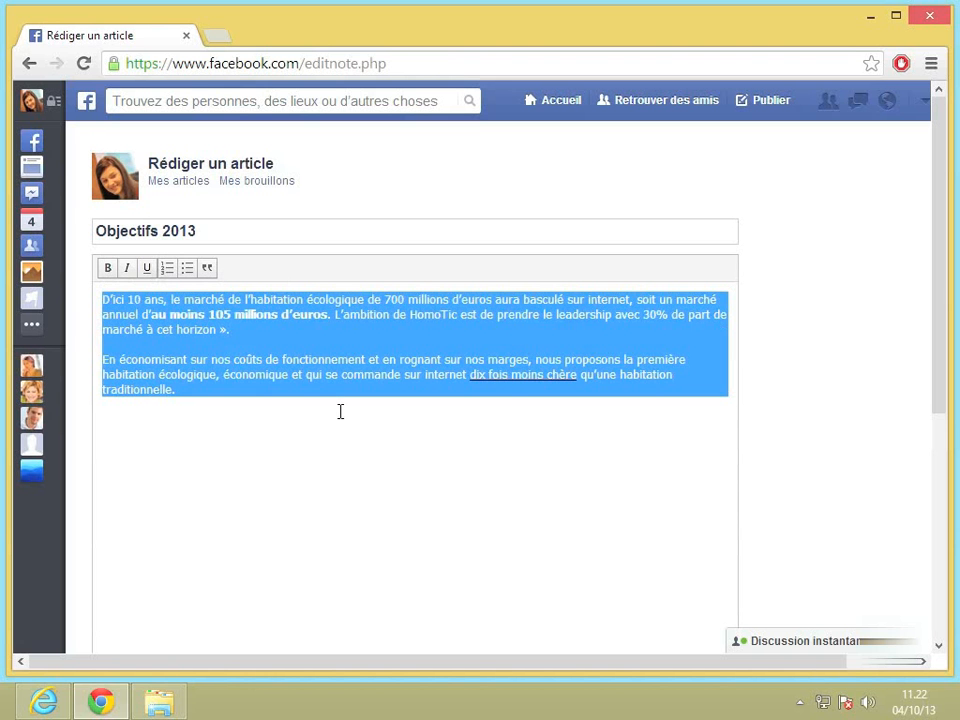
click(174, 270)
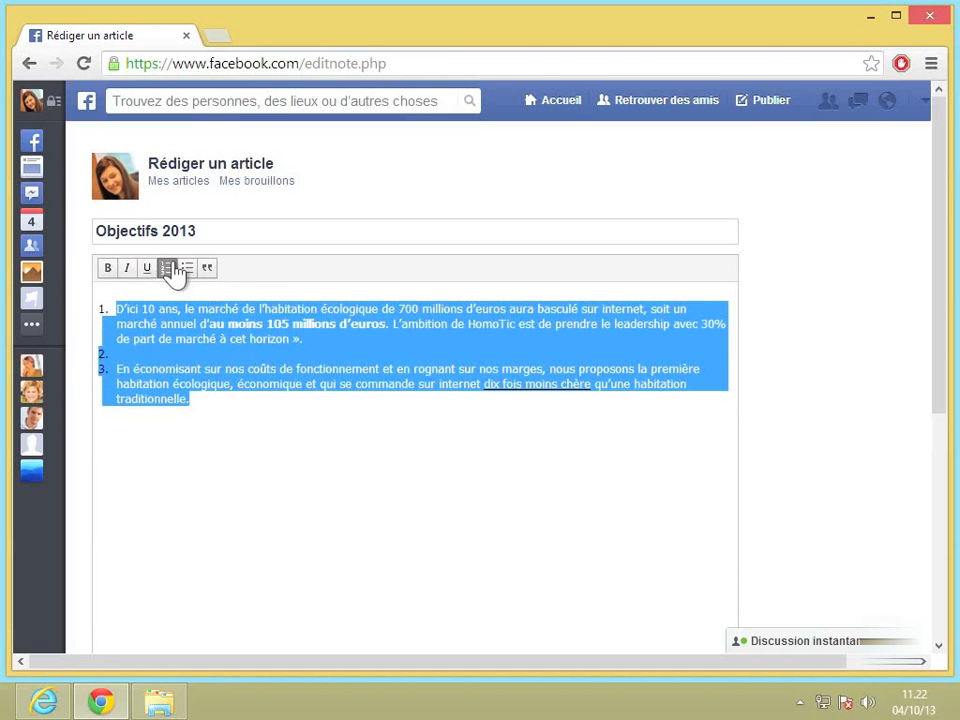
click(189, 270)
click(118, 353)
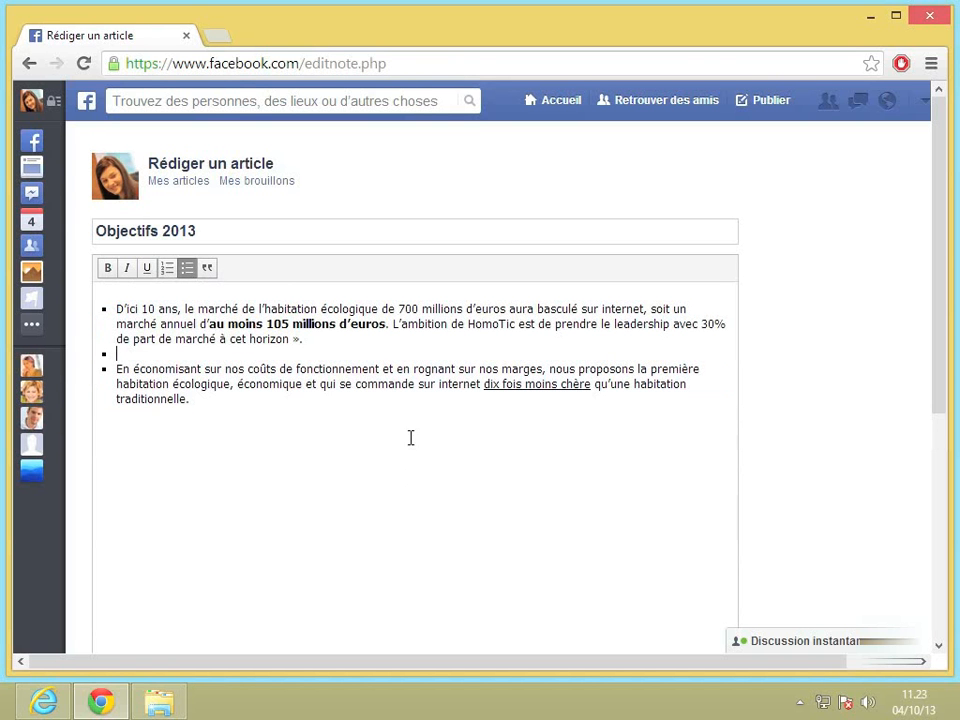
click(186, 270)
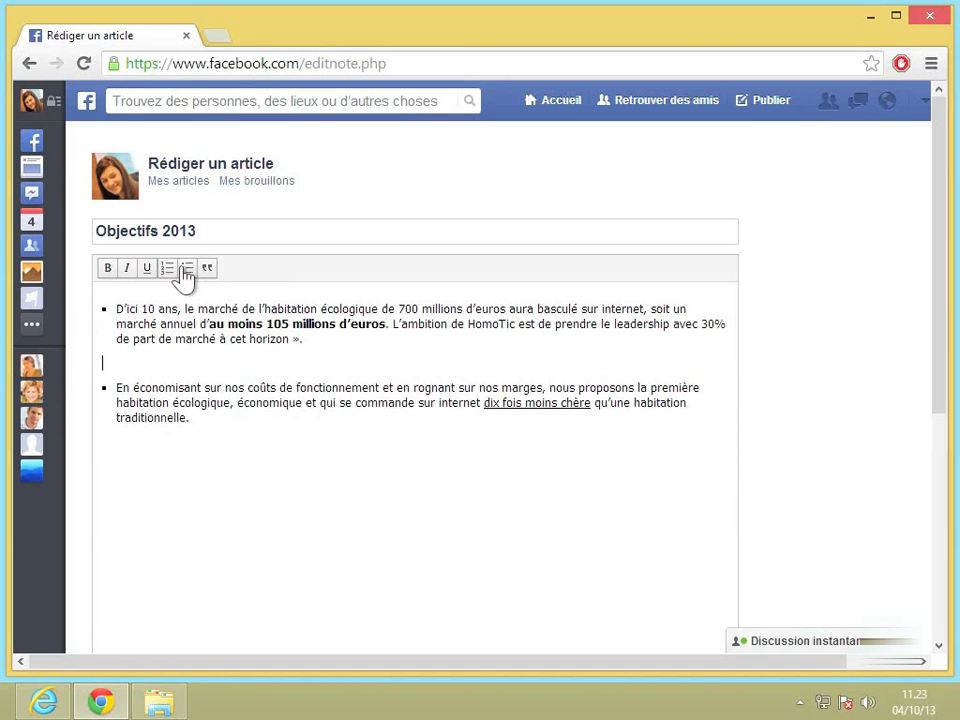
click(392, 494)
- Replace the "»" ending after "horizon" with a plain period and format the first bullet as a quotation
scroll(392, 494, down, 2)
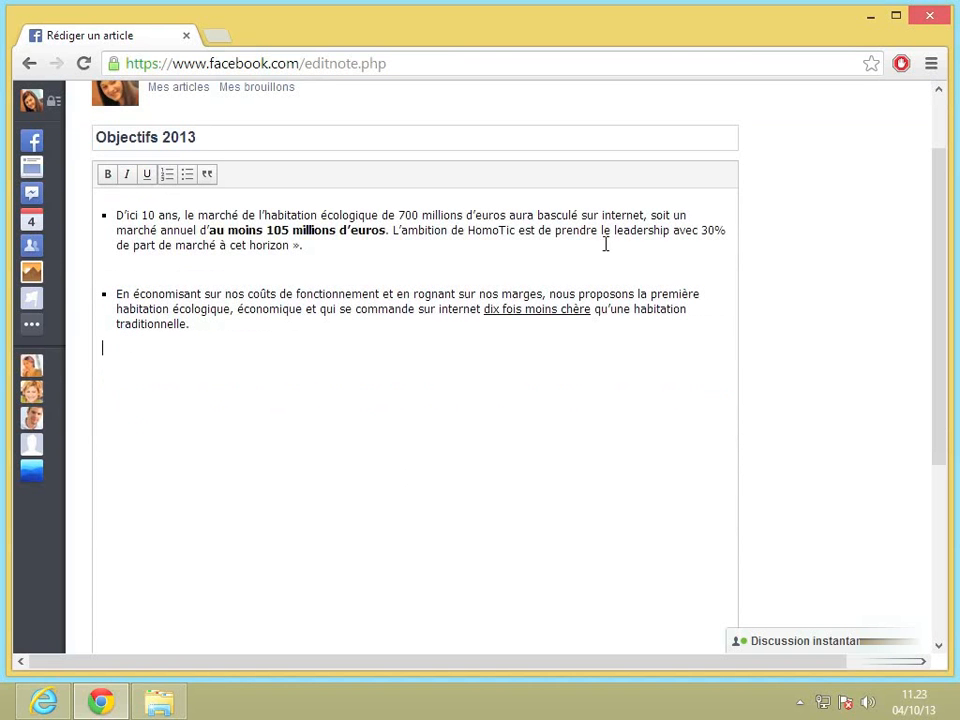
click(299, 247)
key(Delete)
key(Delete)
key(BackSpace)
text(.)
click(117, 216)
click(209, 178)
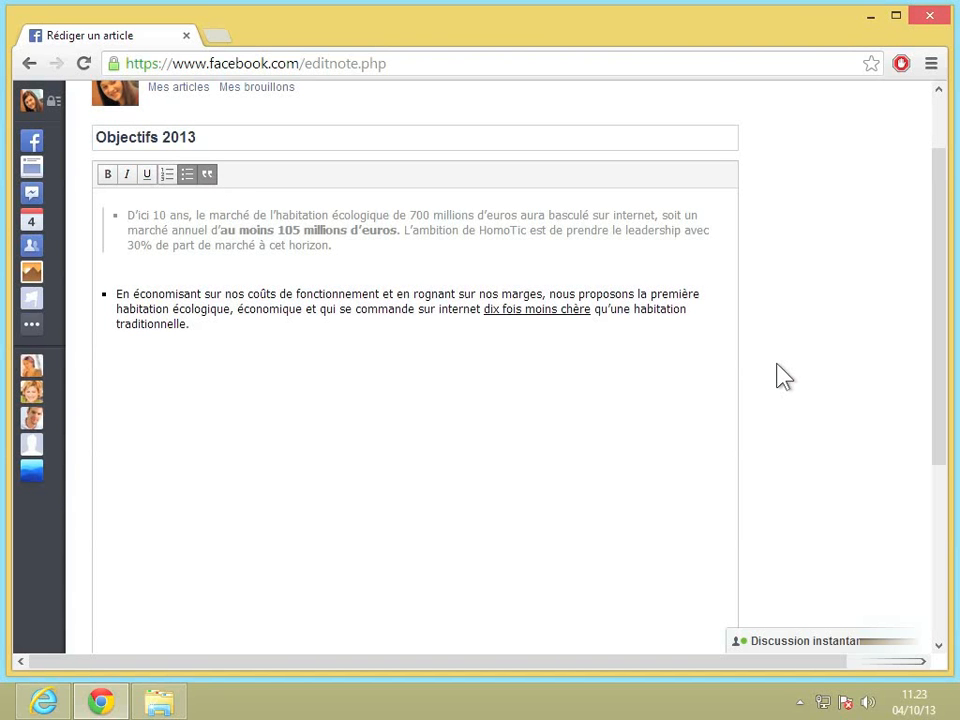
- Add the photo architecte.jpg from the "maison intelligente" folder to the article
scroll(783, 376, down, 3)
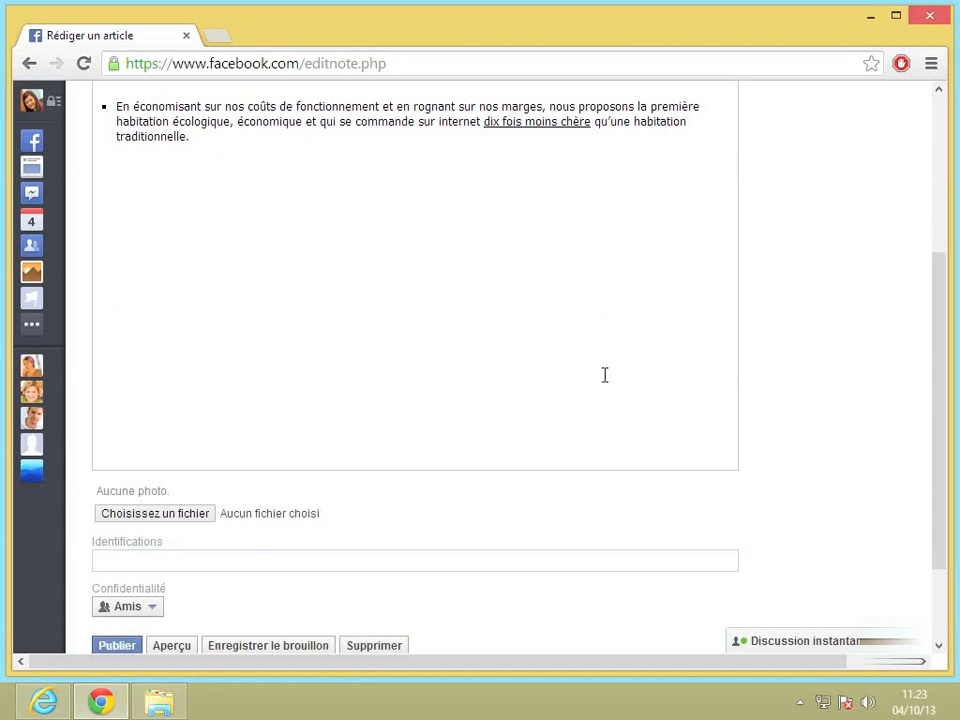
click(150, 513)
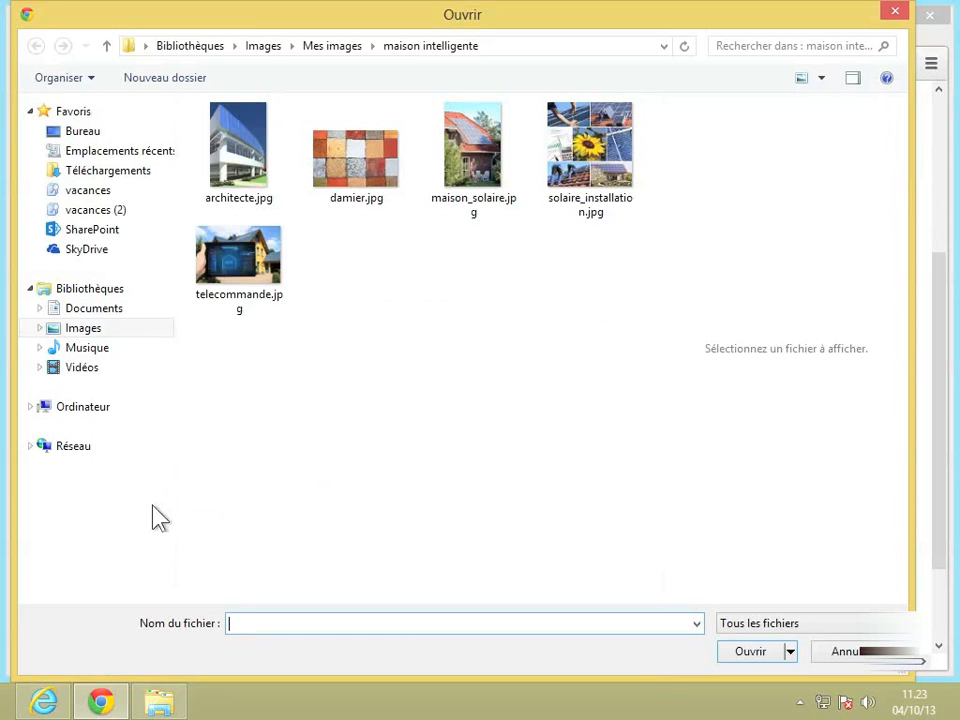
double_click(259, 170)
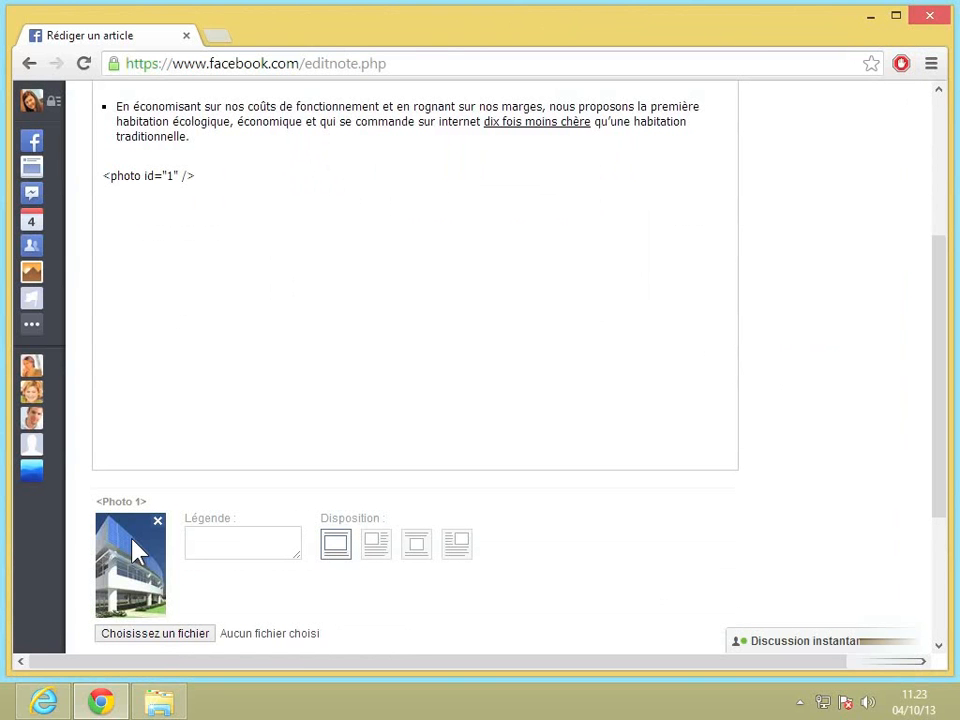
- Caption the first photo "Maison" and choose the layout that places it to the right of the text
click(212, 538)
text(Maison)
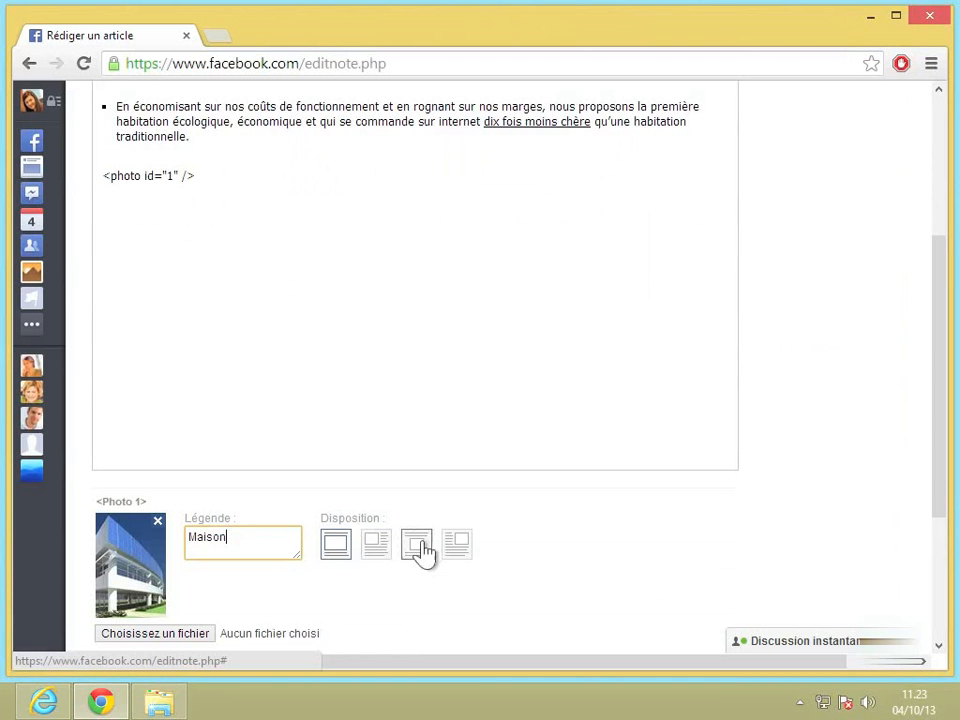
click(459, 548)
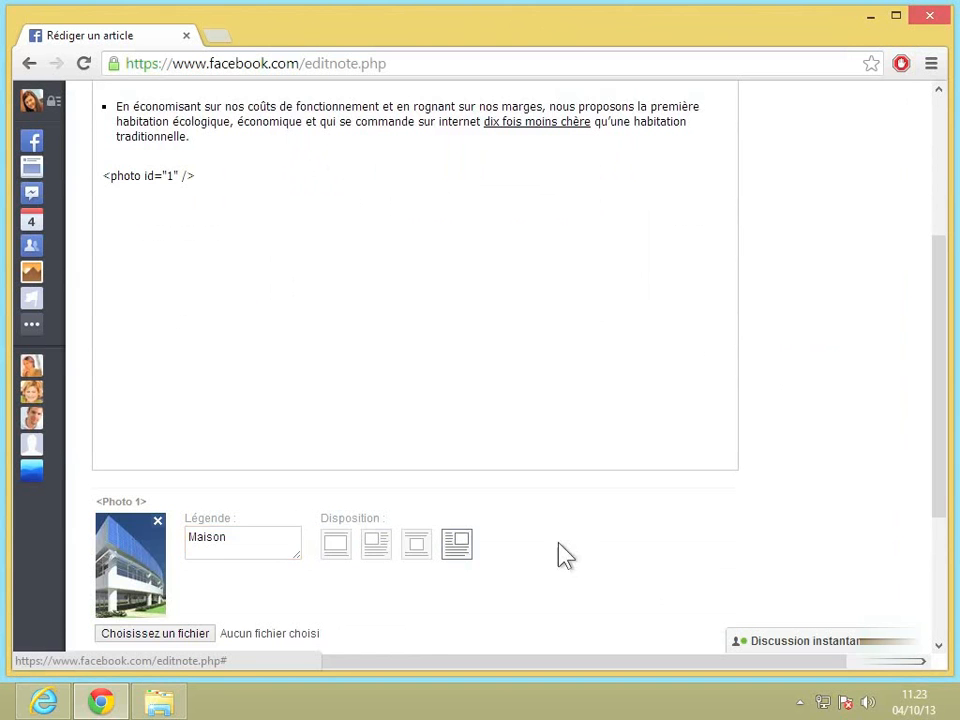
- Add the image Affiches HOMOTIC.jpg from the "Mes images" folder as a second photo in the article
scroll(572, 553, down, 2)
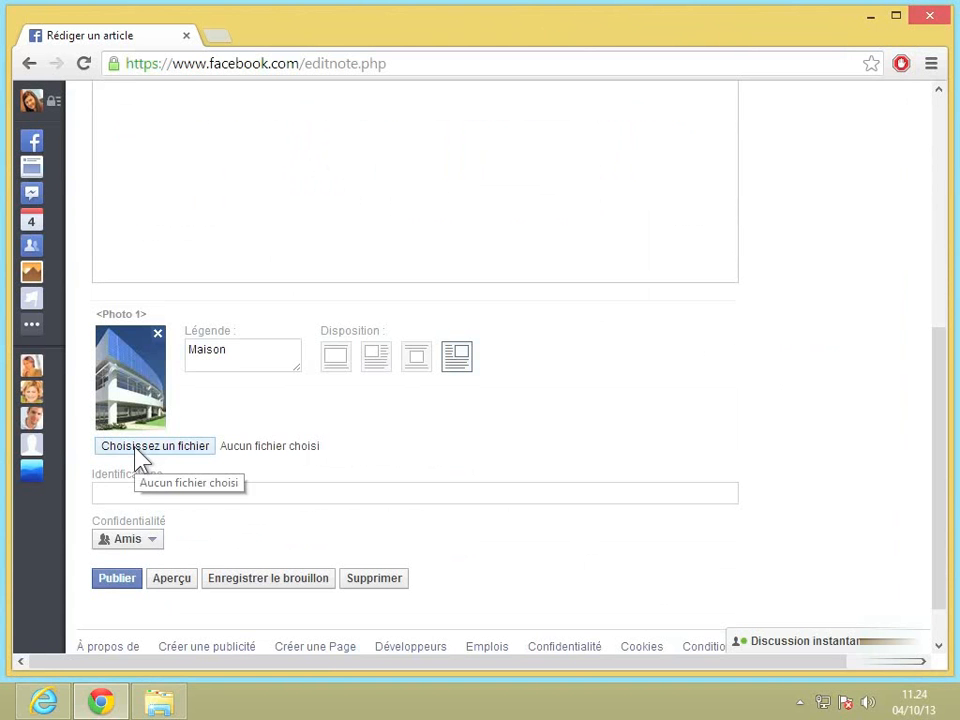
click(138, 452)
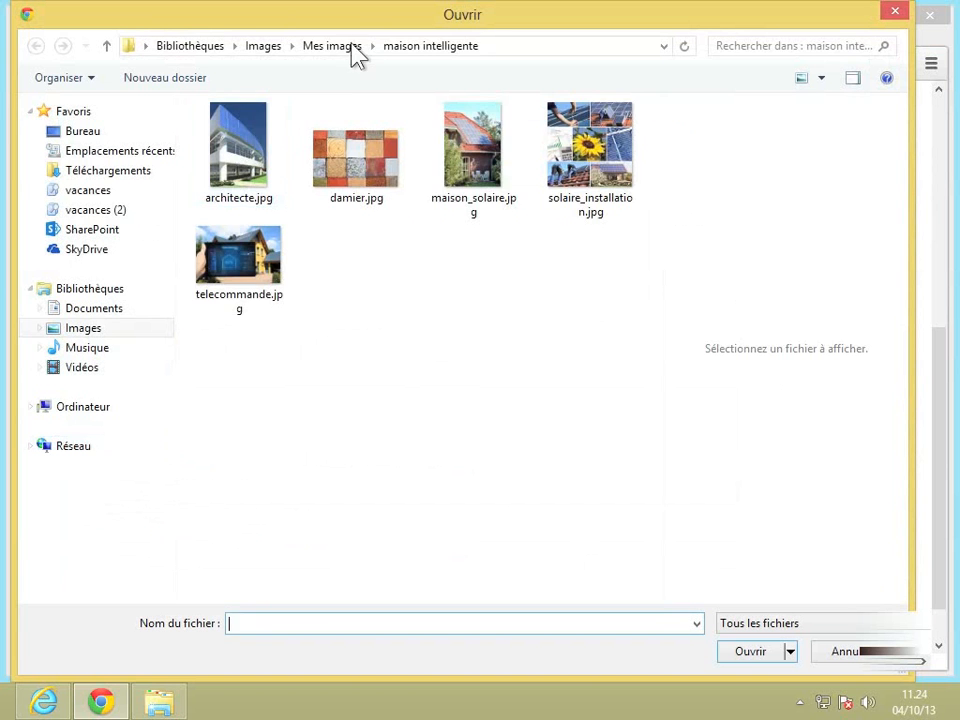
click(340, 46)
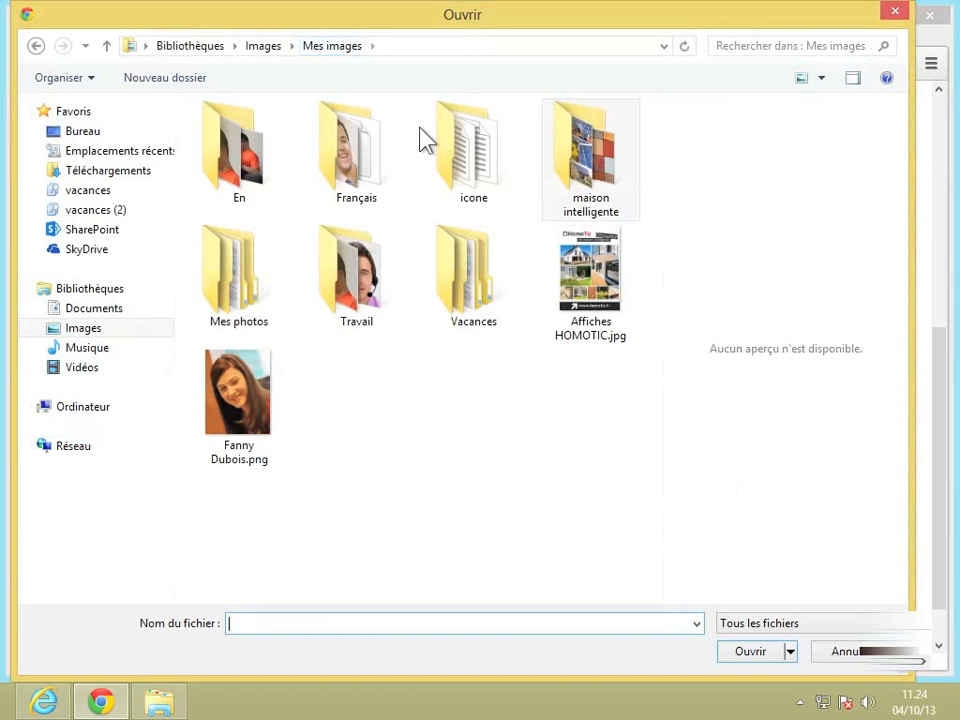
click(605, 287)
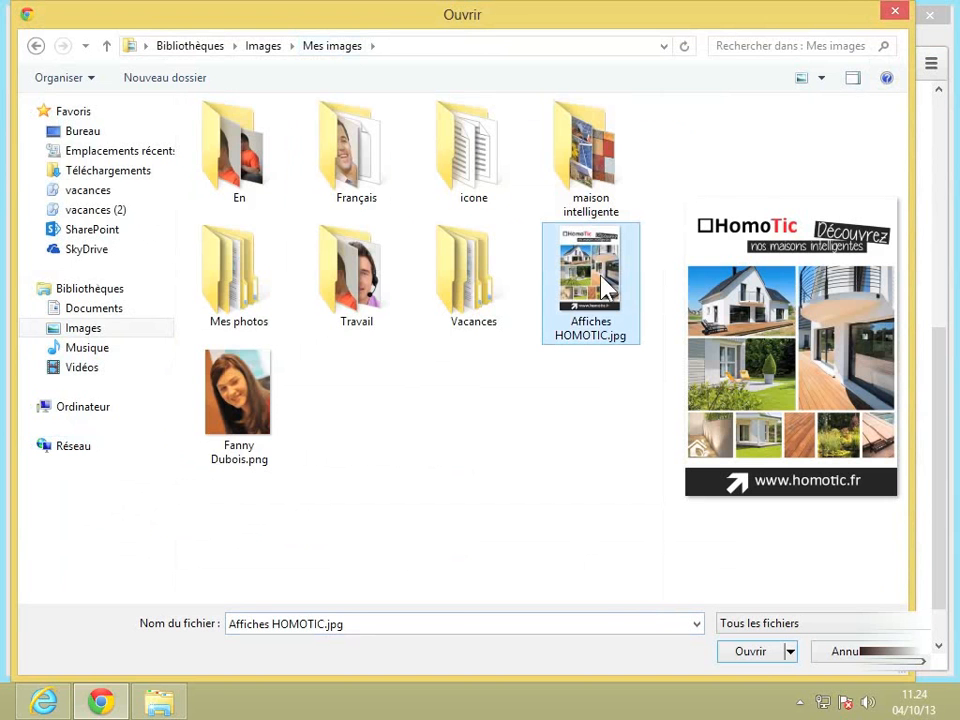
double_click(605, 287)
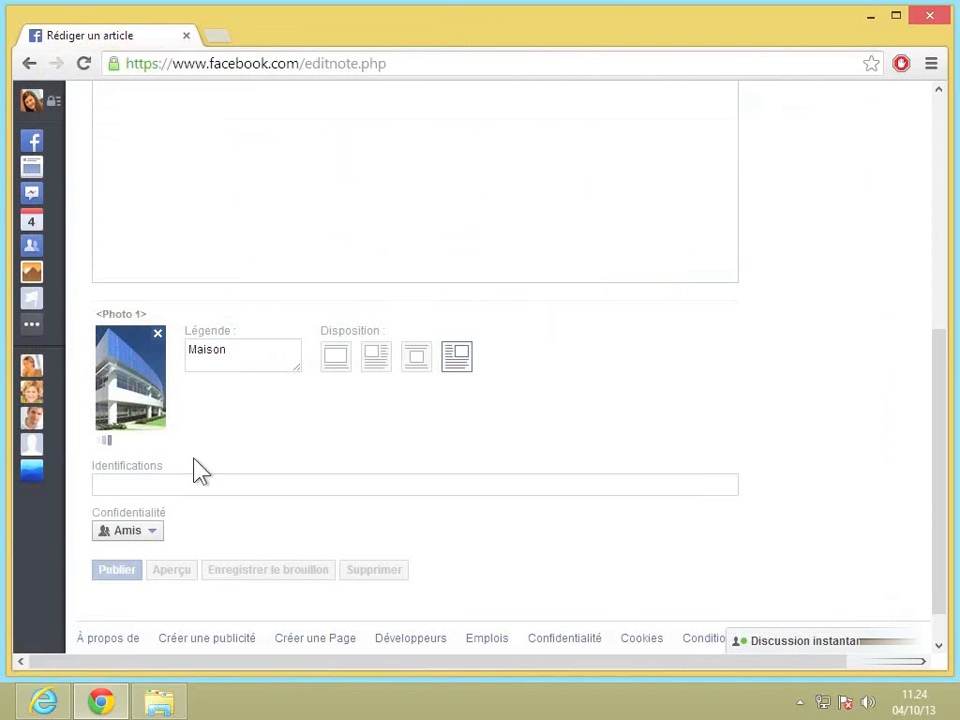
- Tag two friends in the article by picking them from the name suggestions for "L" and "al"
click(148, 484)
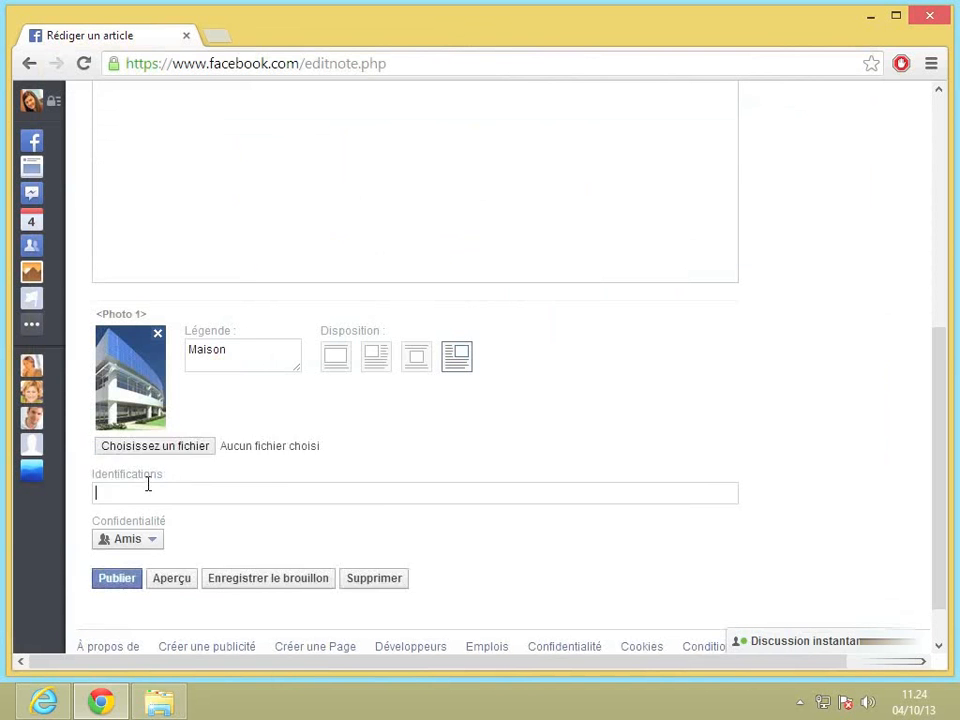
scroll(152, 495, down, 1)
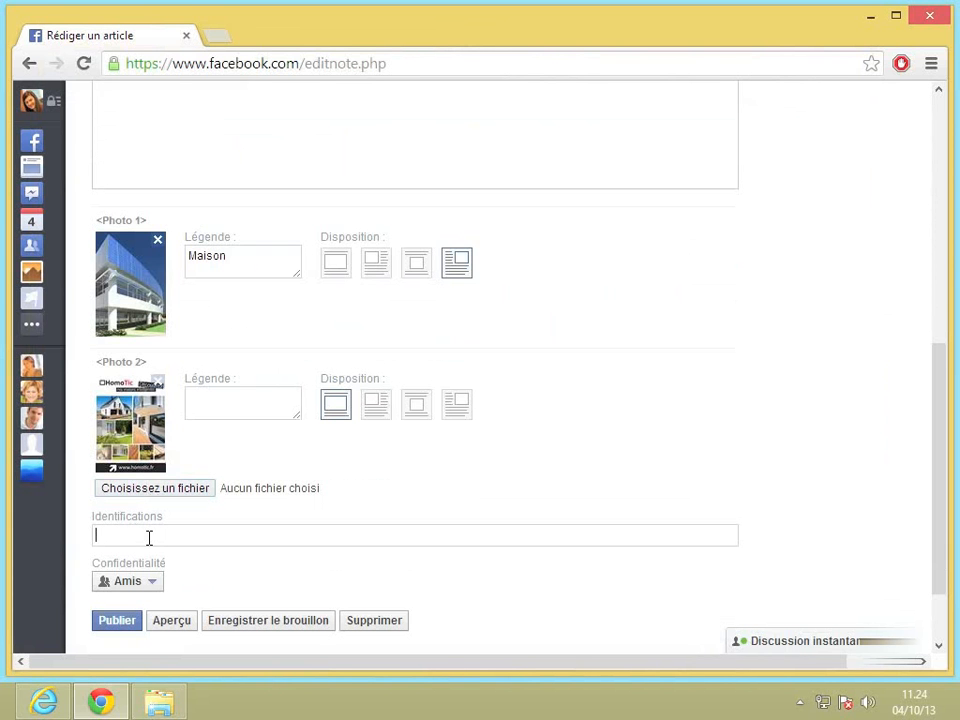
text(L)
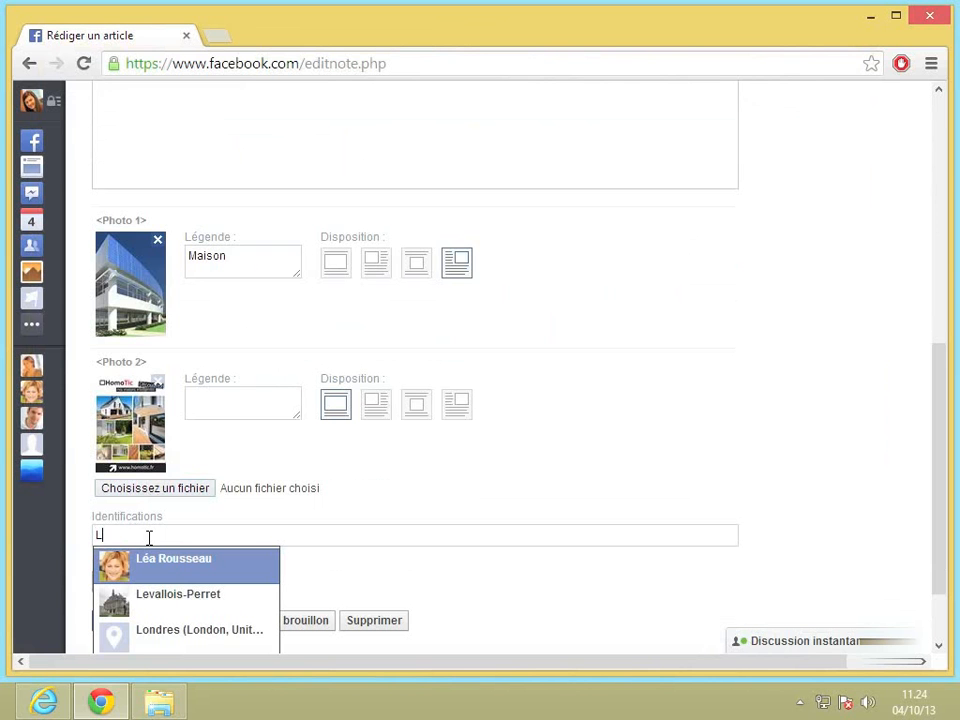
click(161, 566)
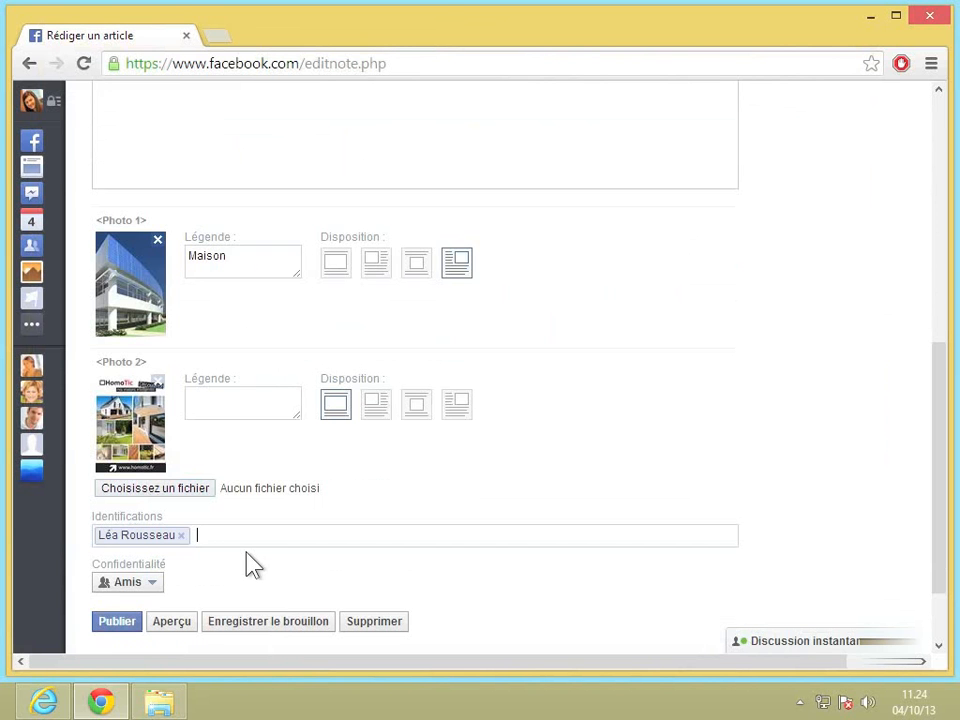
text(al)
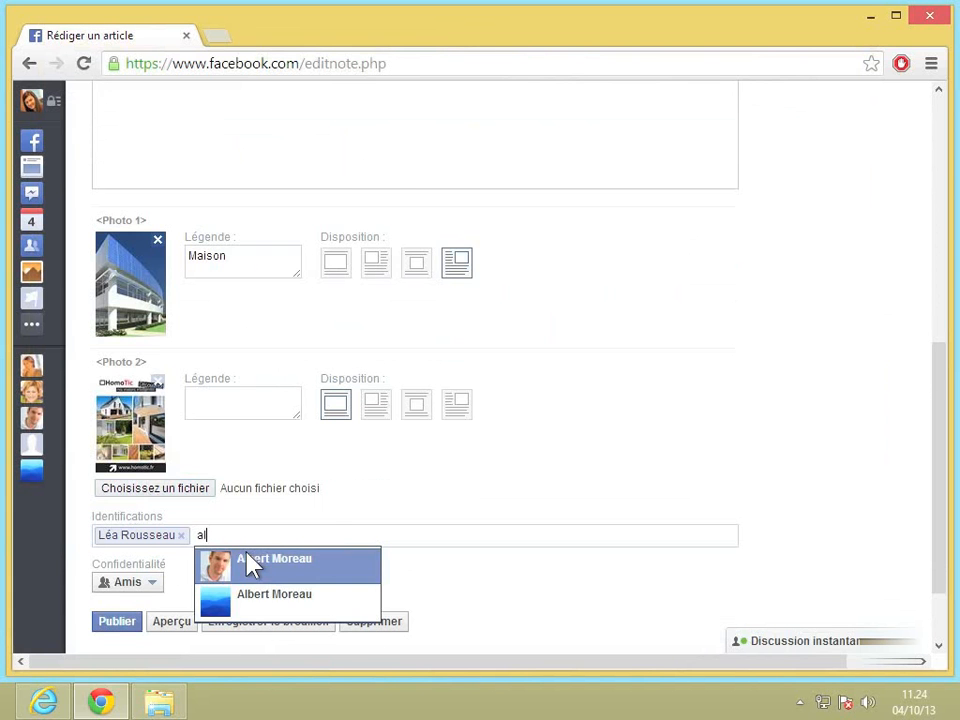
click(253, 566)
- Set the article's privacy to Public
scroll(290, 563, down, 2)
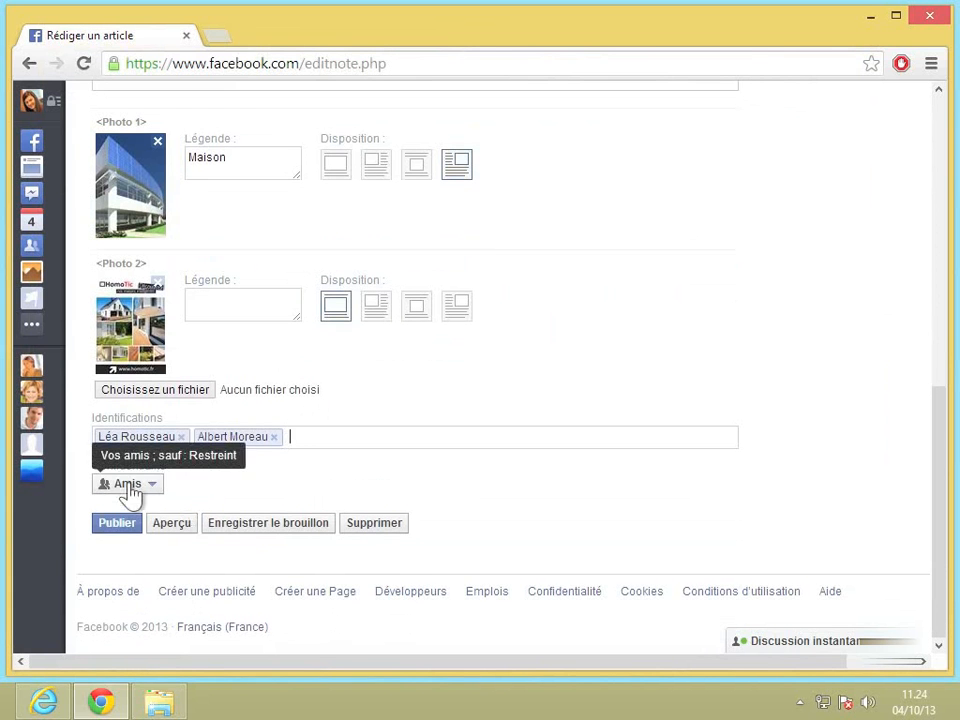
click(118, 485)
click(137, 509)
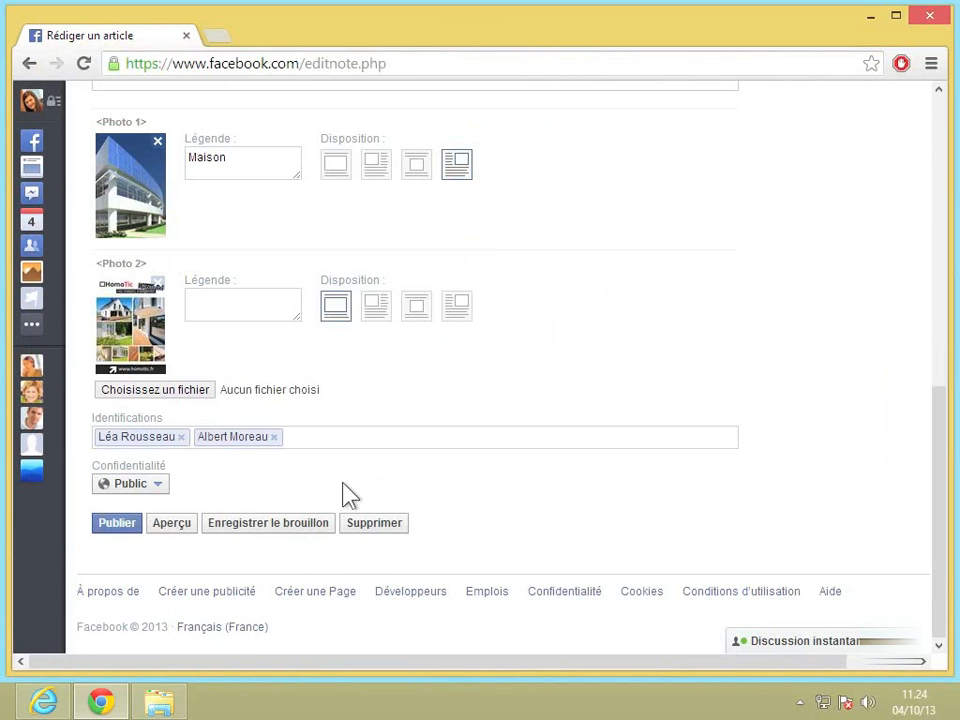
- Preview the article and examine its text formatting and both photos from beginning to end
click(176, 524)
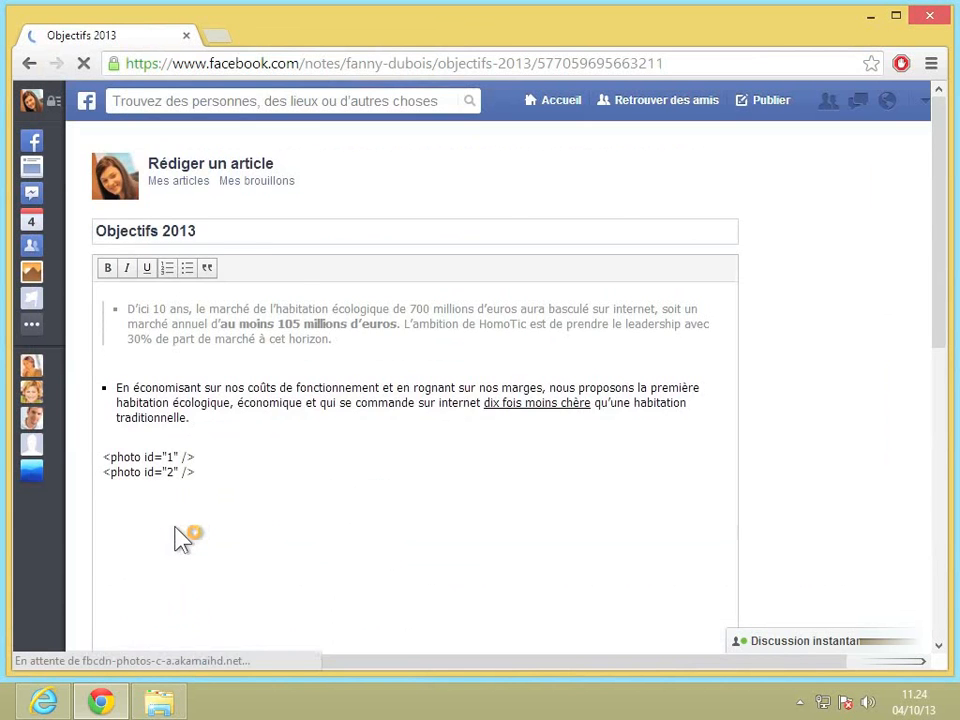
scroll(180, 538, down, 3)
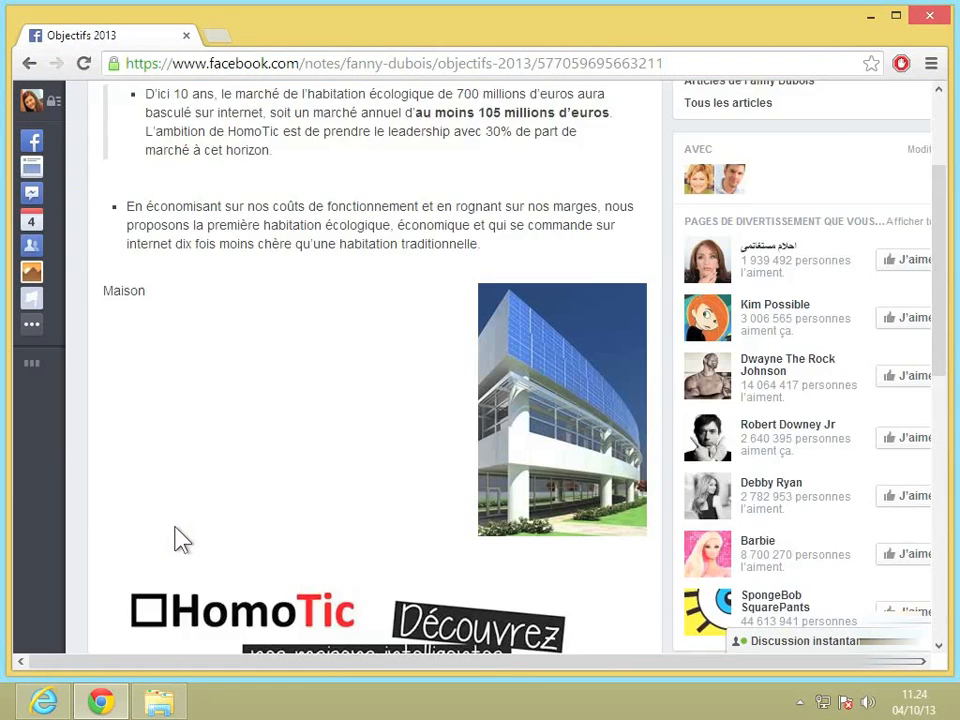
scroll(180, 538, down, 2)
scroll(180, 538, up, 4)
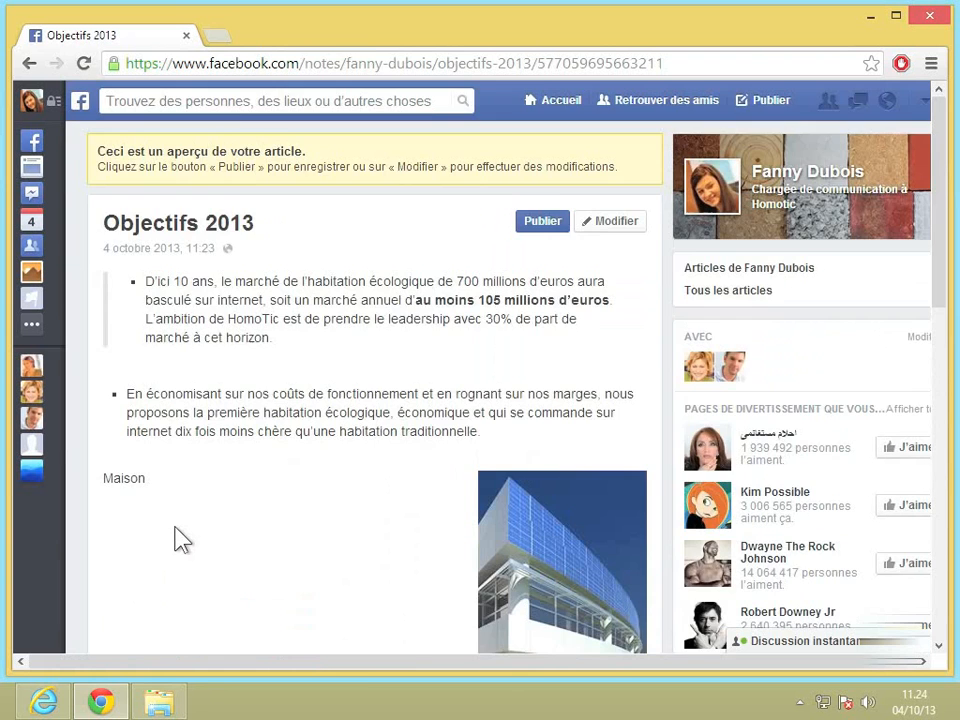
scroll(180, 538, down, 3)
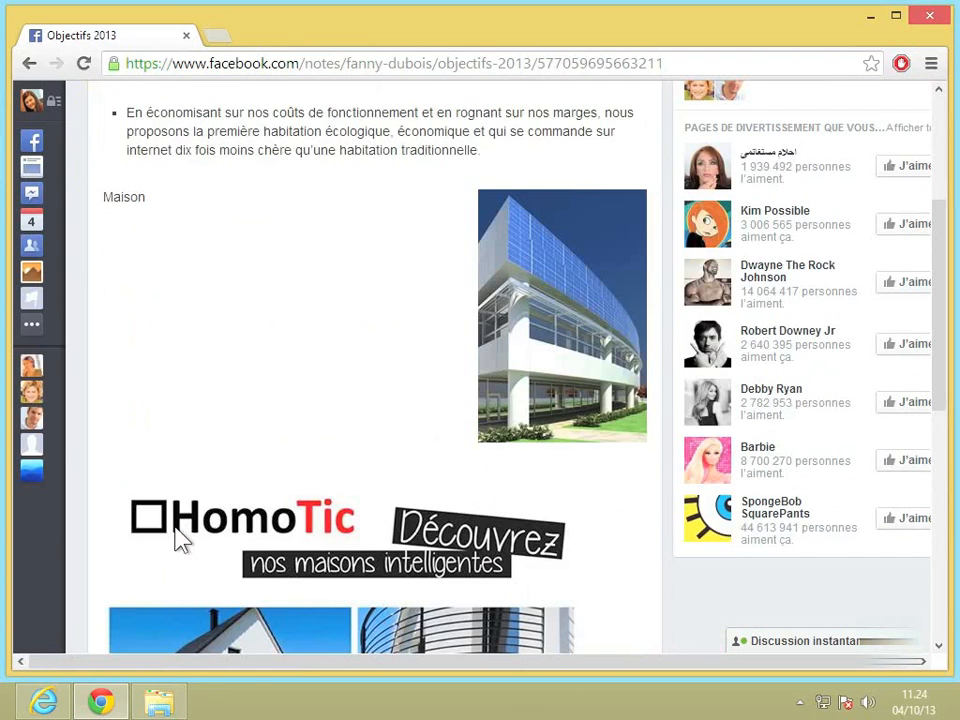
scroll(180, 538, down, 7)
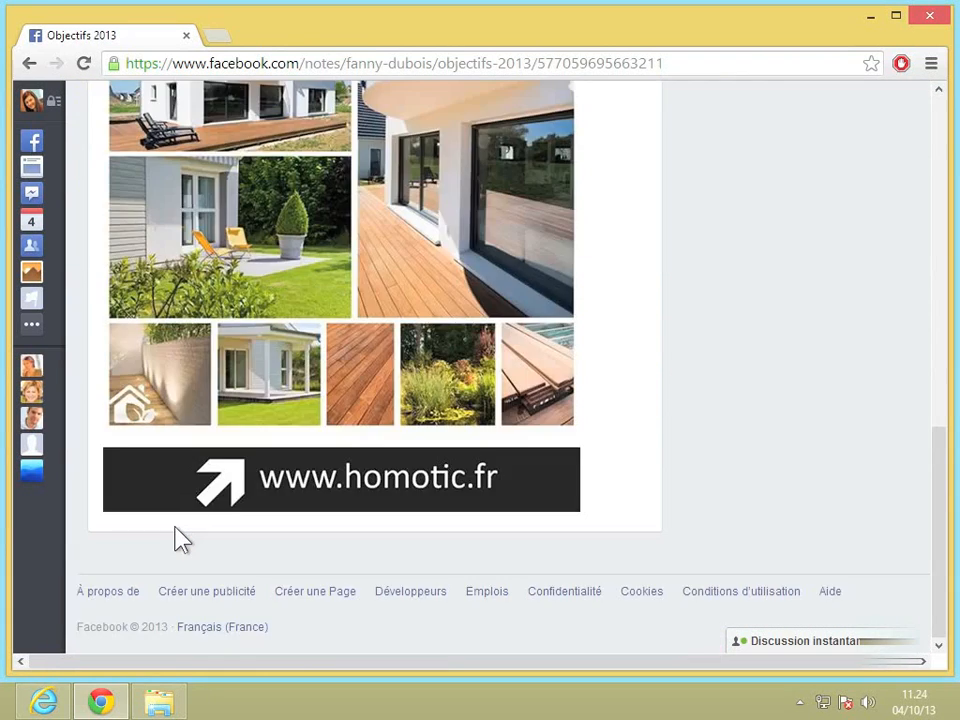
scroll(180, 538, up, 10)
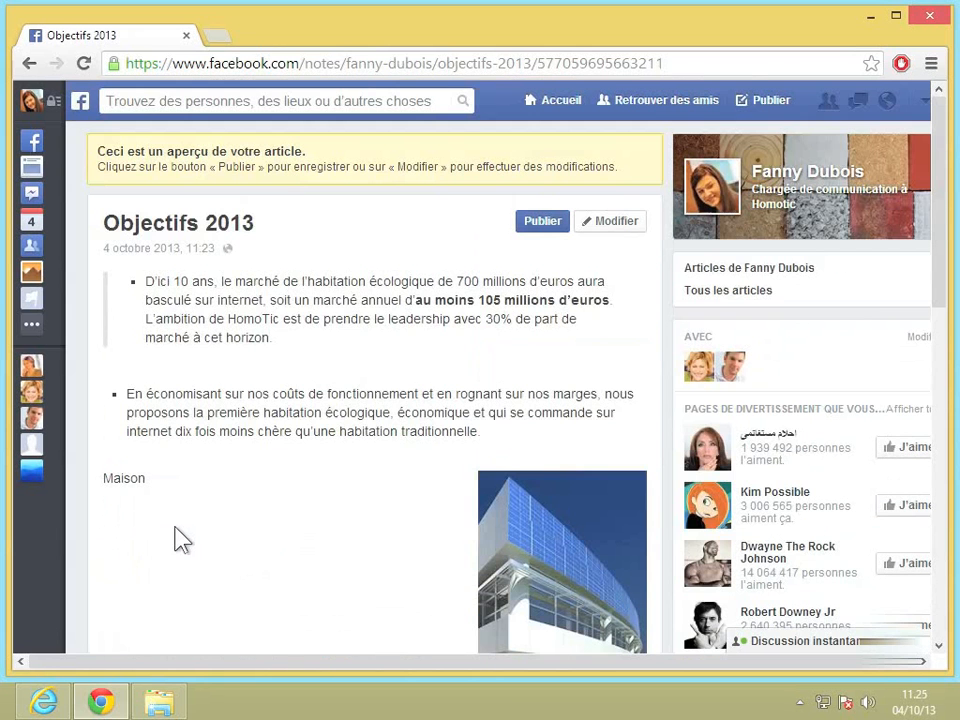
- Return to editing the article, remove the second photo and set the first photo's layout to left-aligned beside the text
click(614, 222)
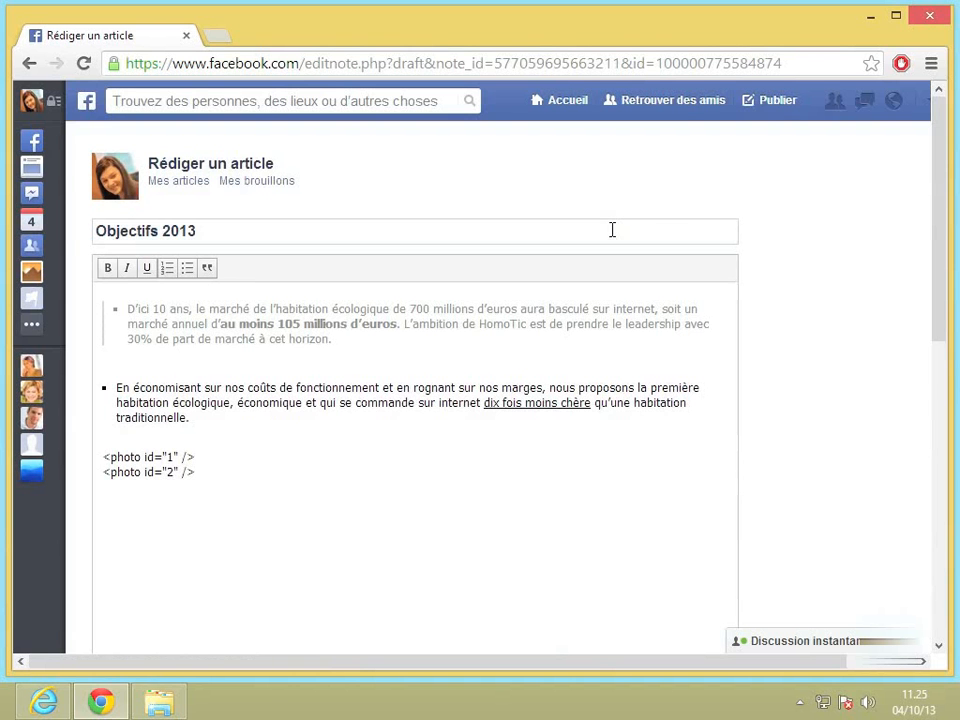
scroll(612, 230, down, 1)
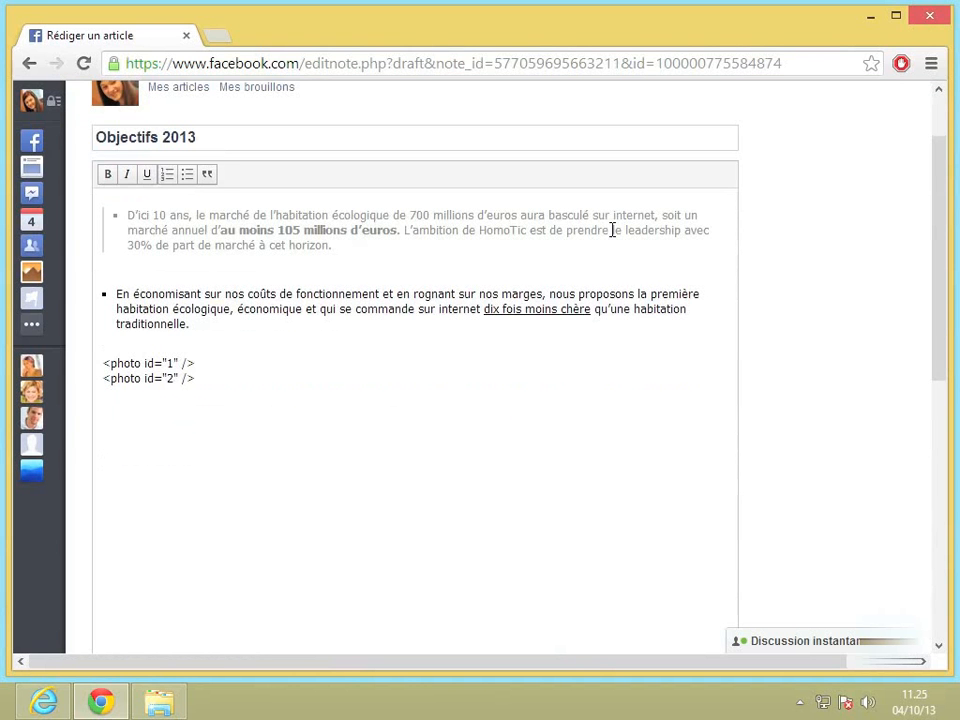
scroll(612, 230, down, 4)
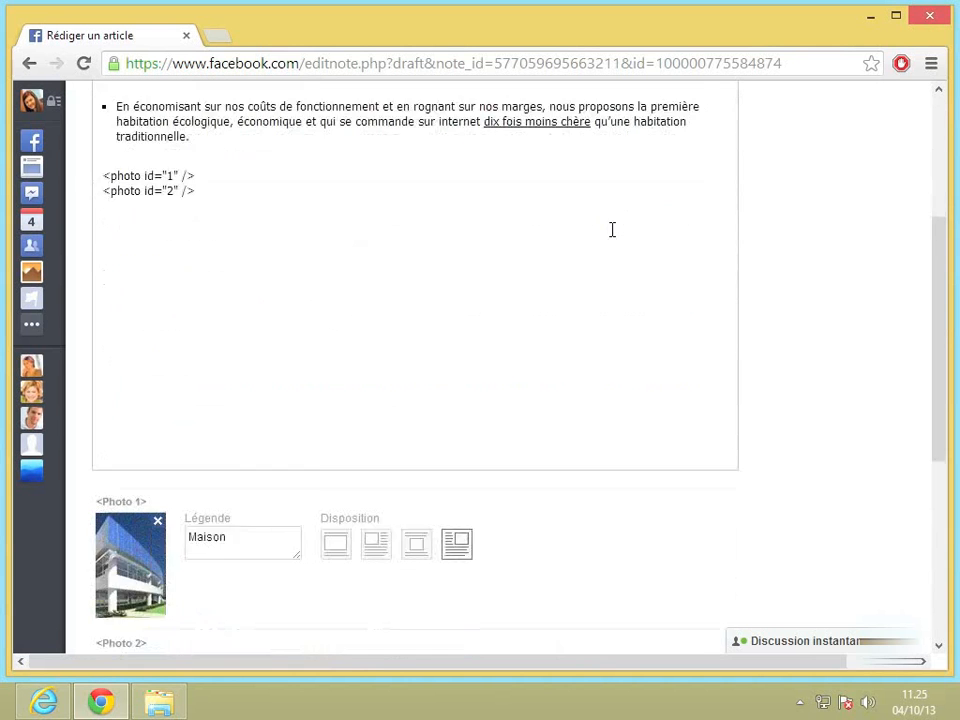
scroll(612, 230, down, 1)
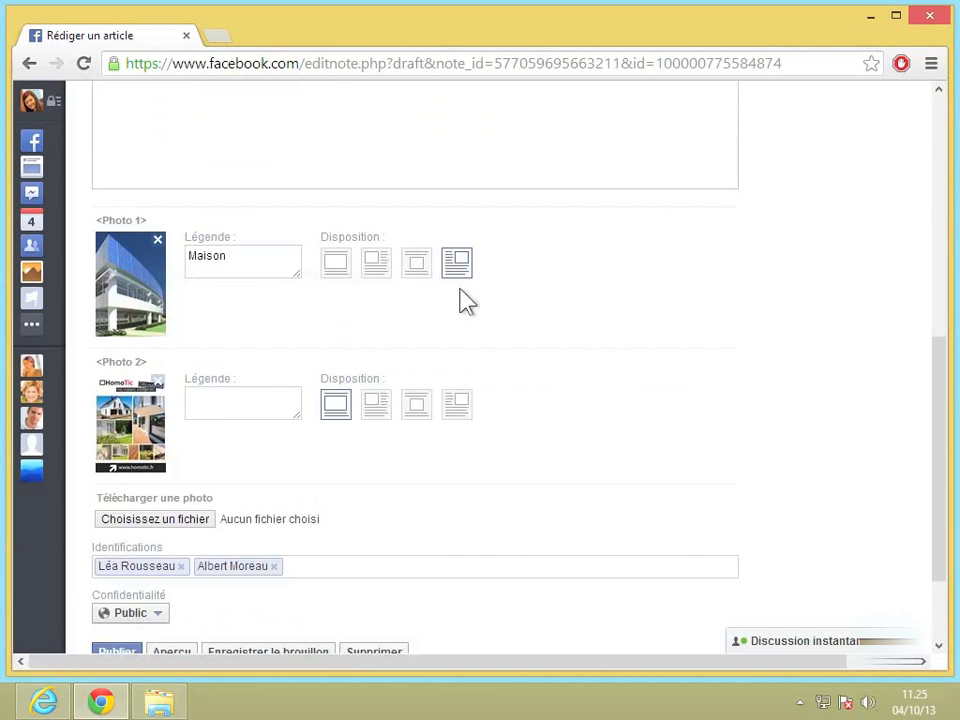
click(158, 385)
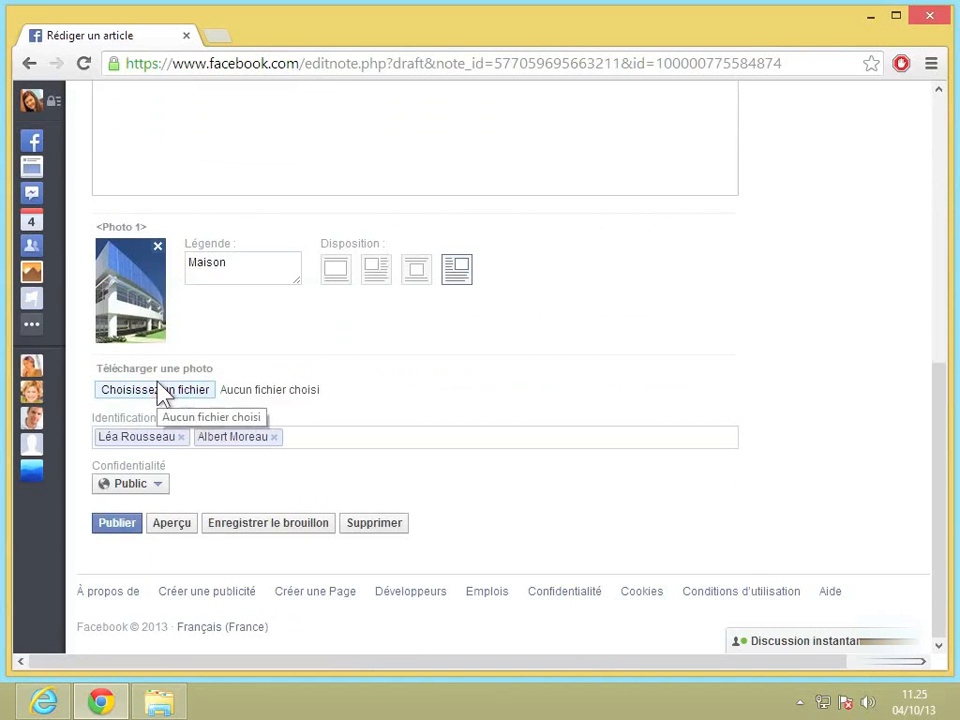
click(371, 279)
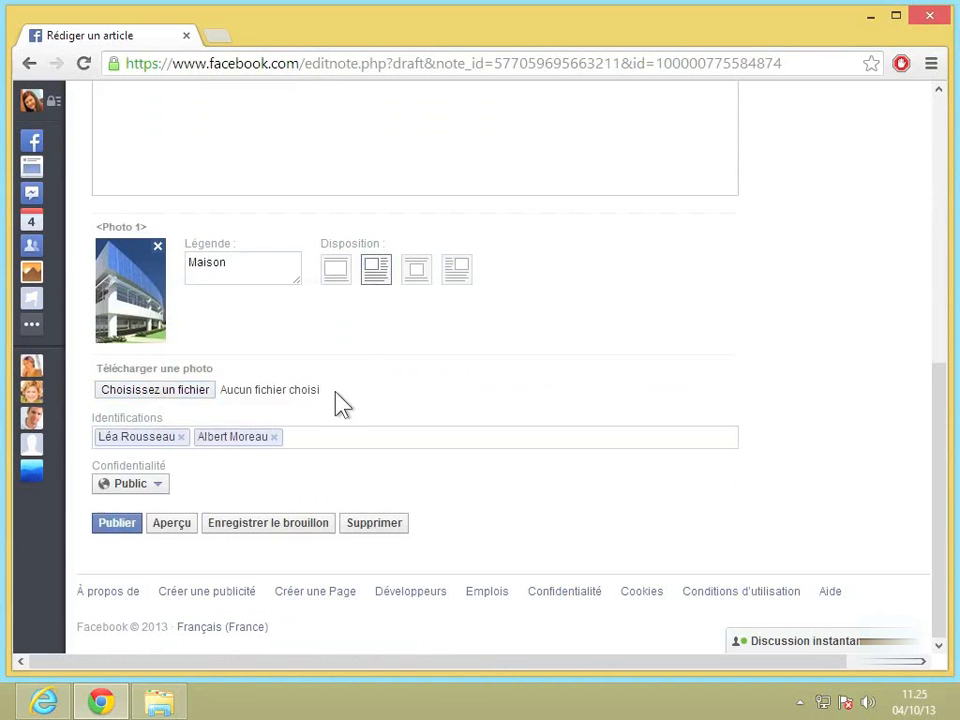
- Review the edited article and save it as a draft
scroll(338, 400, up, 6)
scroll(336, 392, down, 6)
click(255, 530)
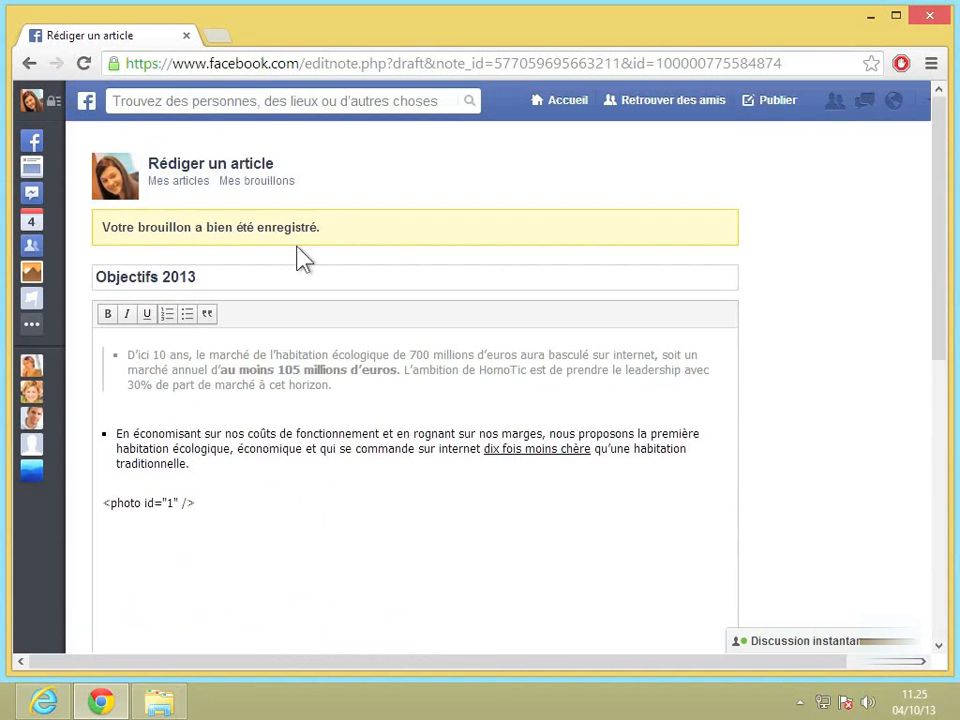
- Open the list of drafts and delete the most recent untitled draft, beside "Objectifs 2013"
click(283, 186)
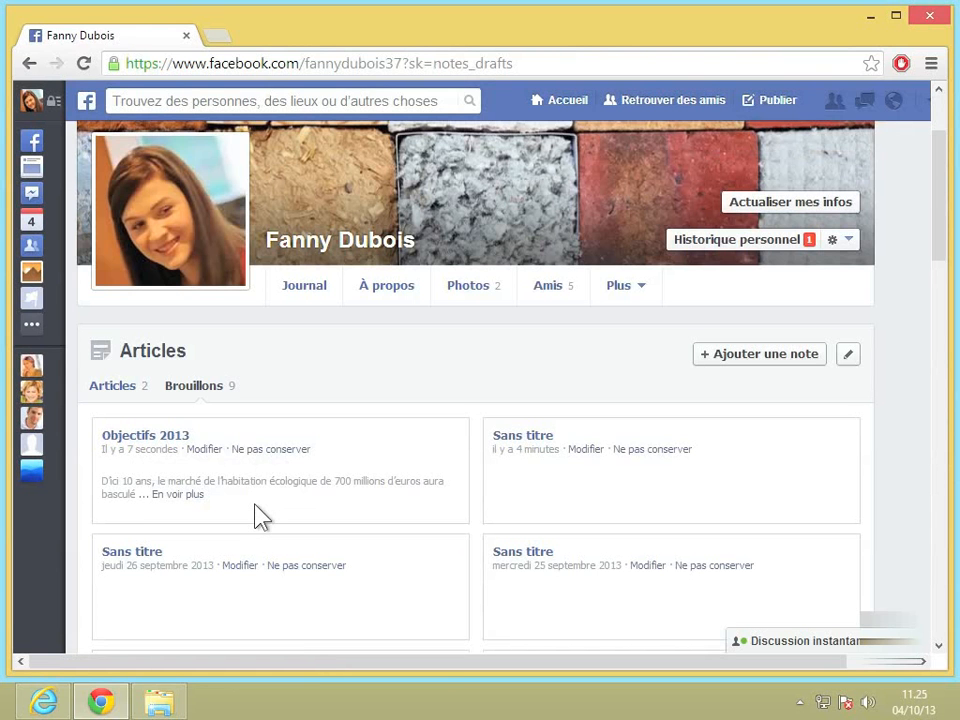
scroll(258, 517, down, 1)
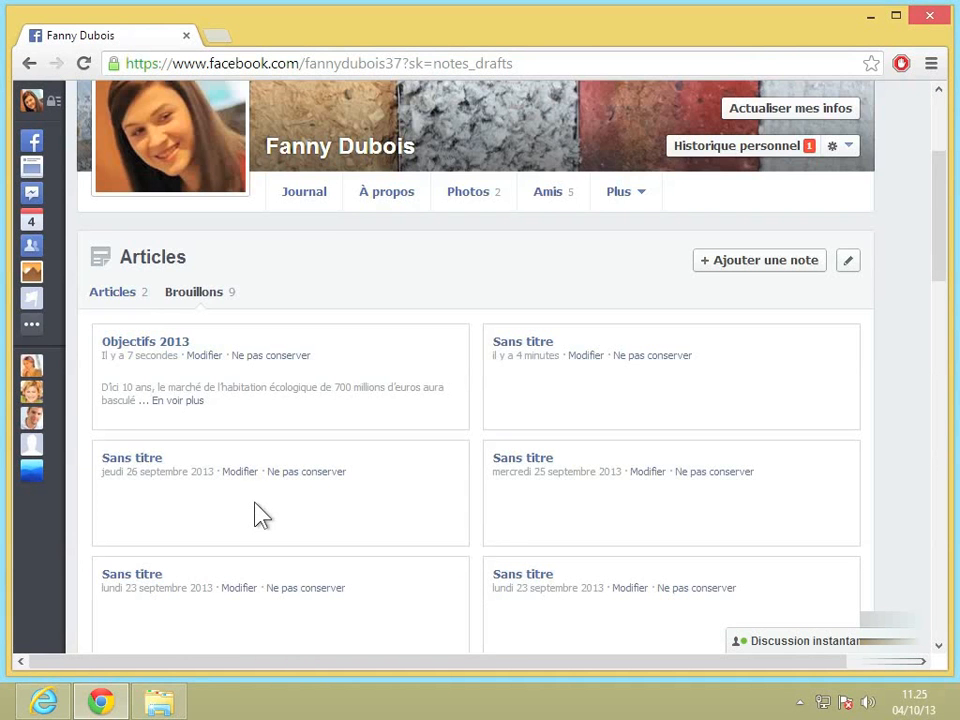
click(647, 360)
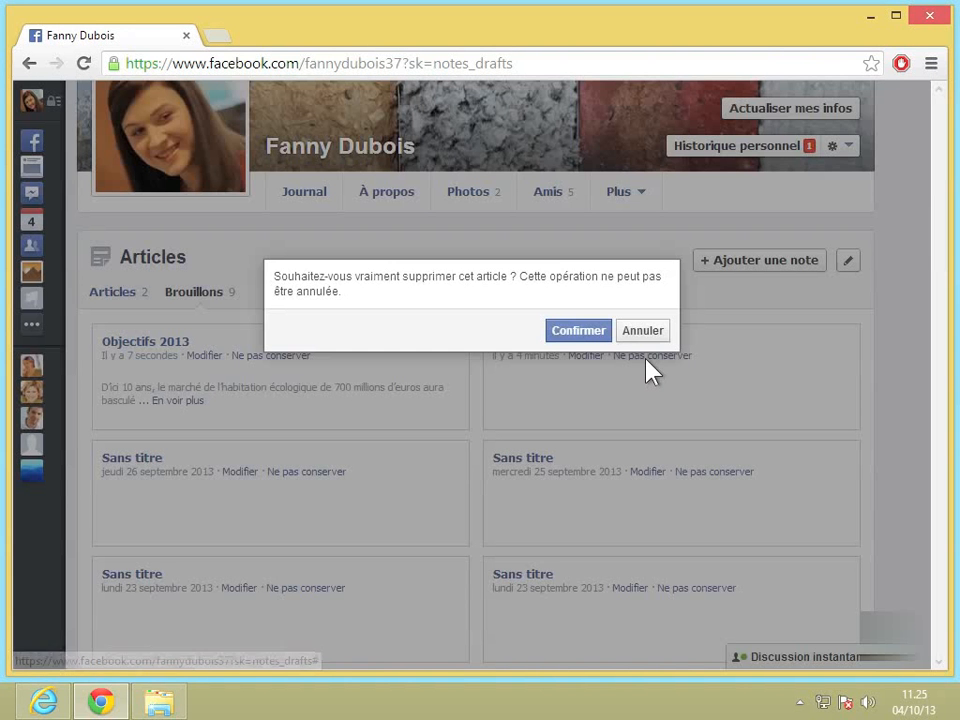
click(580, 333)
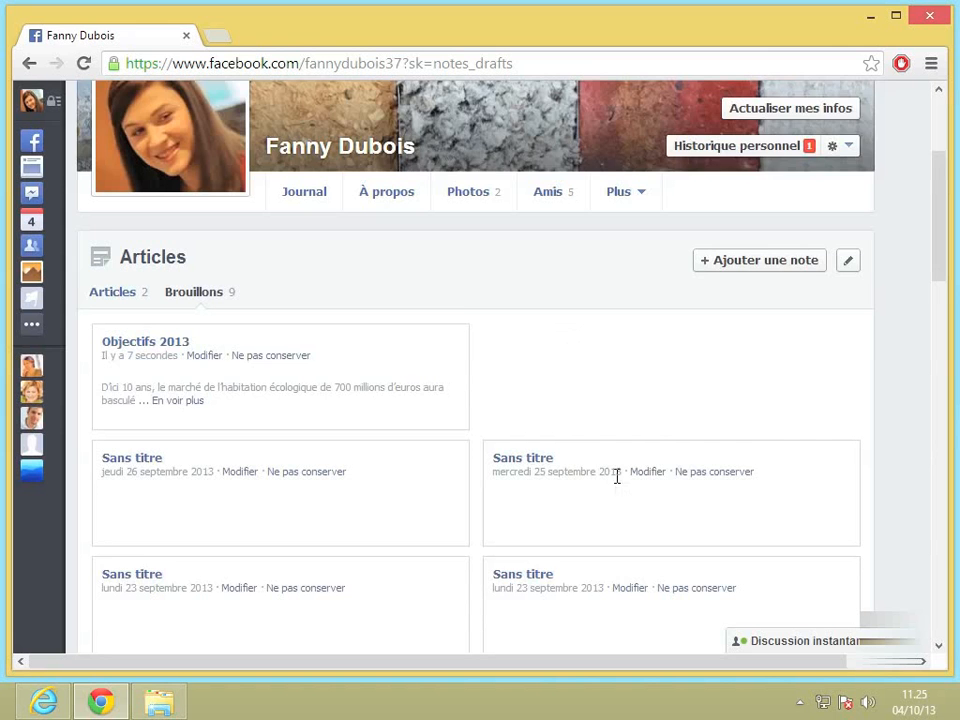
- Reopen the "Objectifs 2013" draft for editing and publish it
scroll(619, 476, down, 1)
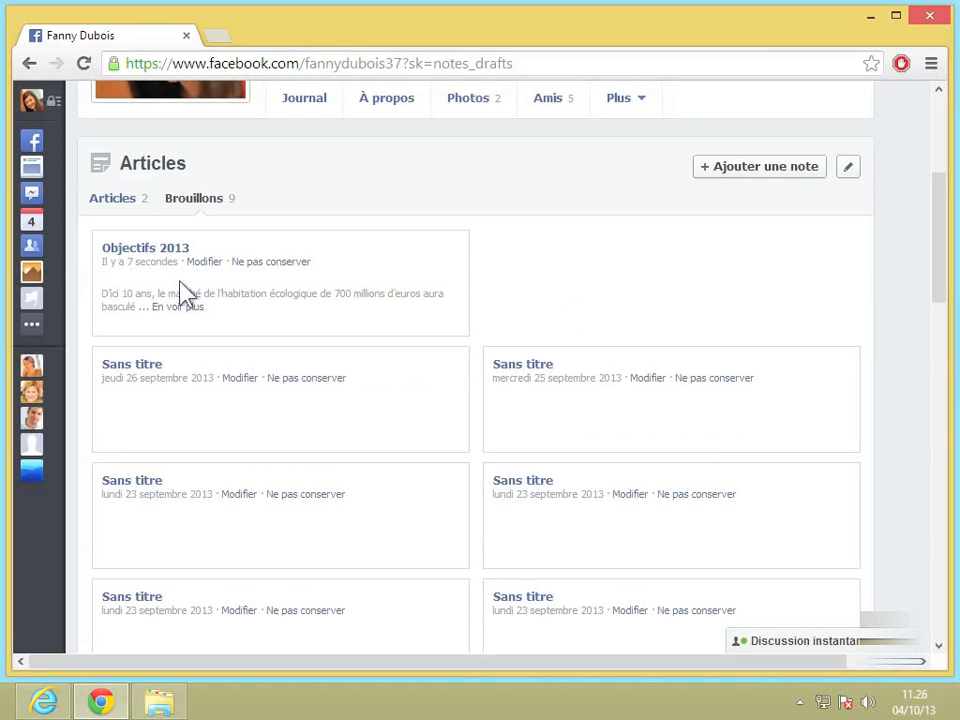
click(204, 262)
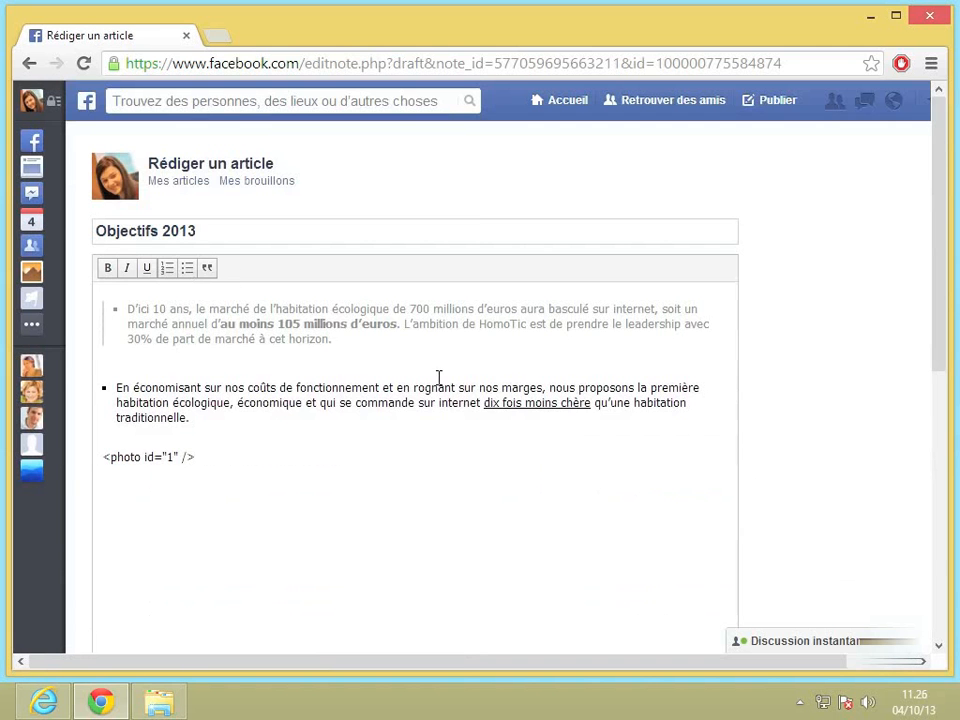
scroll(438, 378, down, 1)
scroll(439, 385, down, 5)
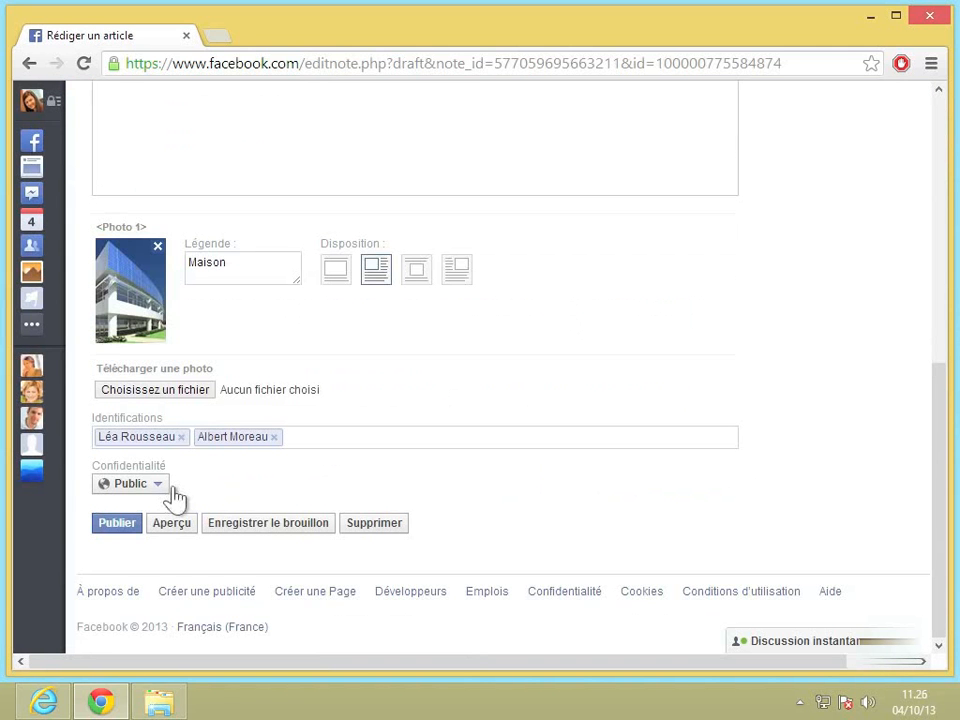
click(117, 524)
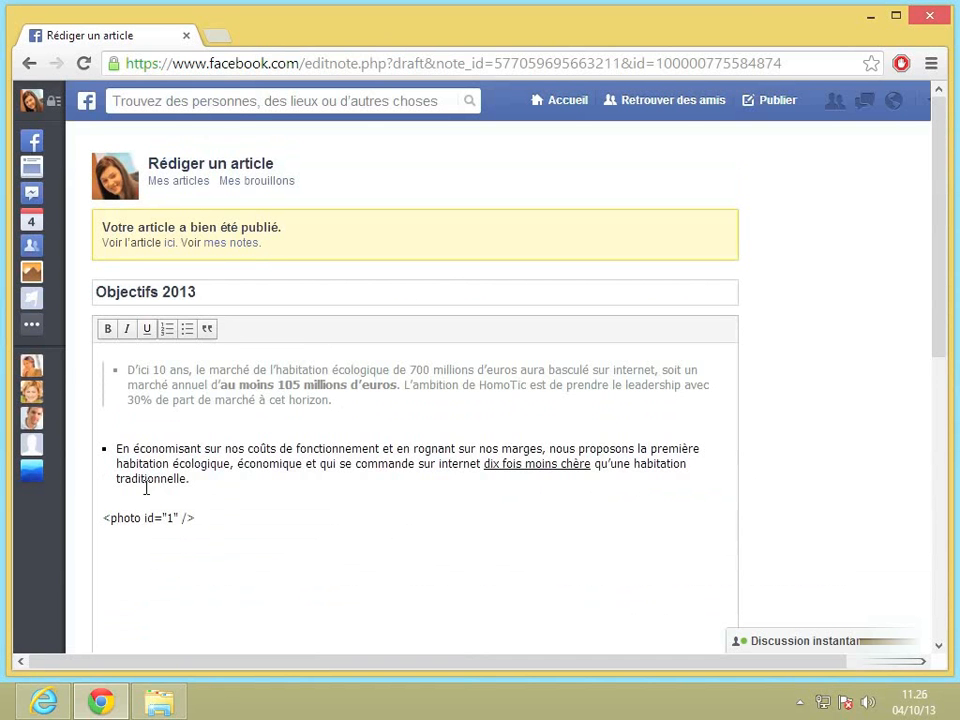
- Open the list of published notes and check the entry for "Objectifs 2013"
click(220, 244)
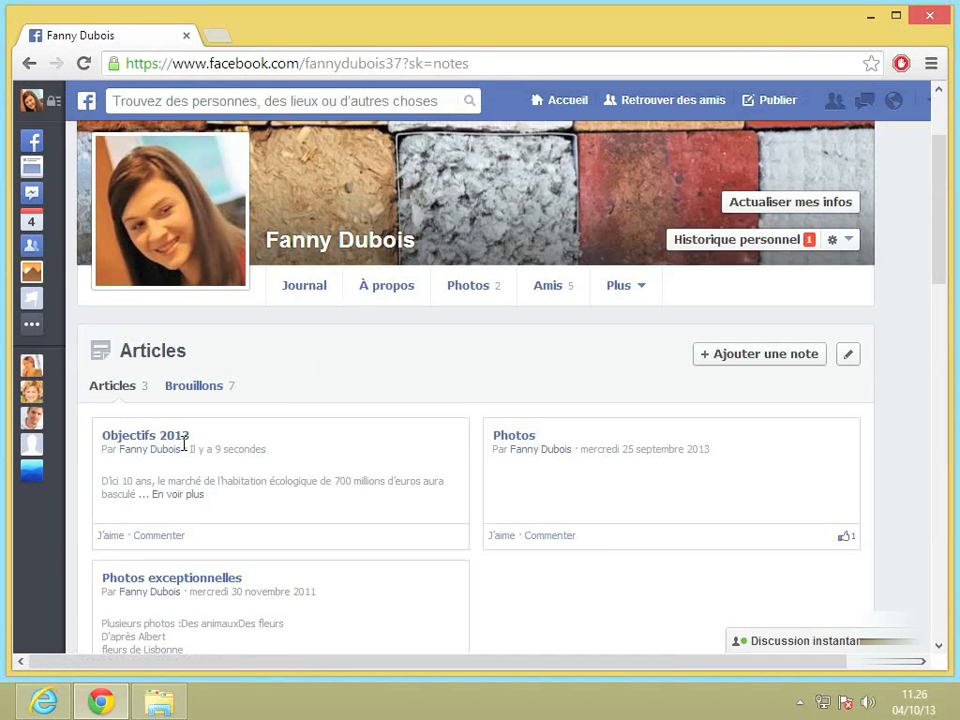
scroll(184, 443, down, 1)
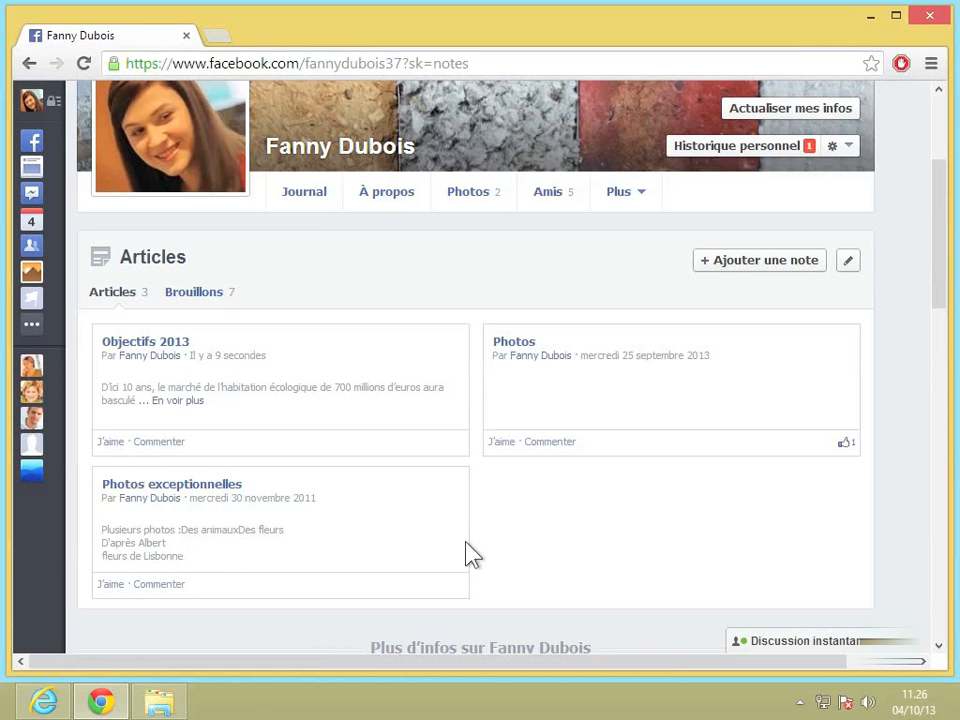
- Open the profile's timeline and examine the "Objectifs 2013" post and its available options, leaving them unchanged
click(312, 198)
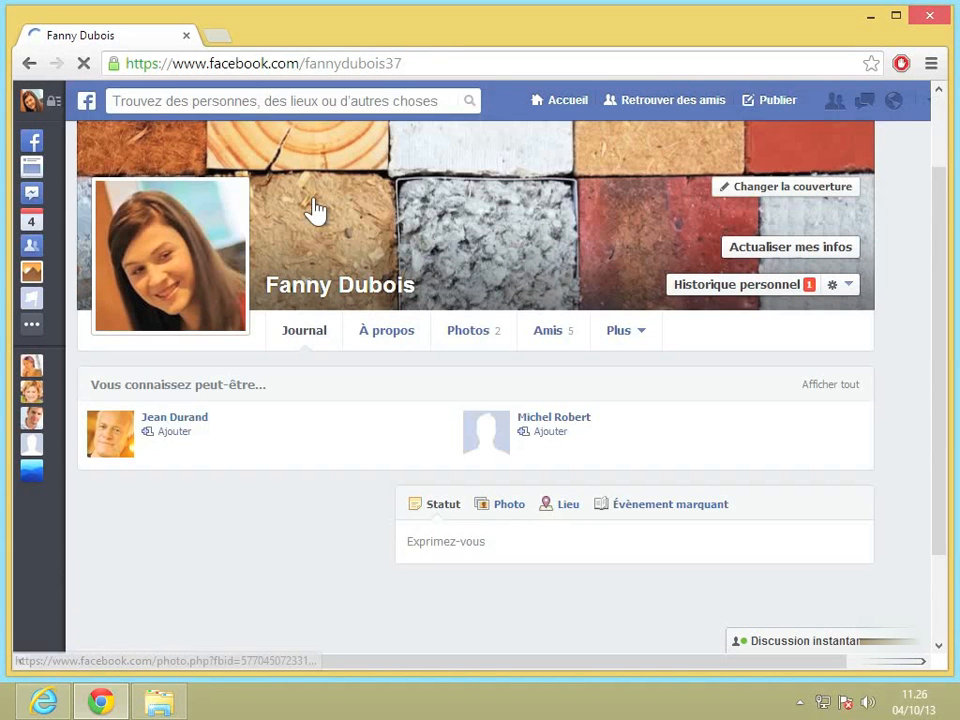
scroll(508, 407, down, 3)
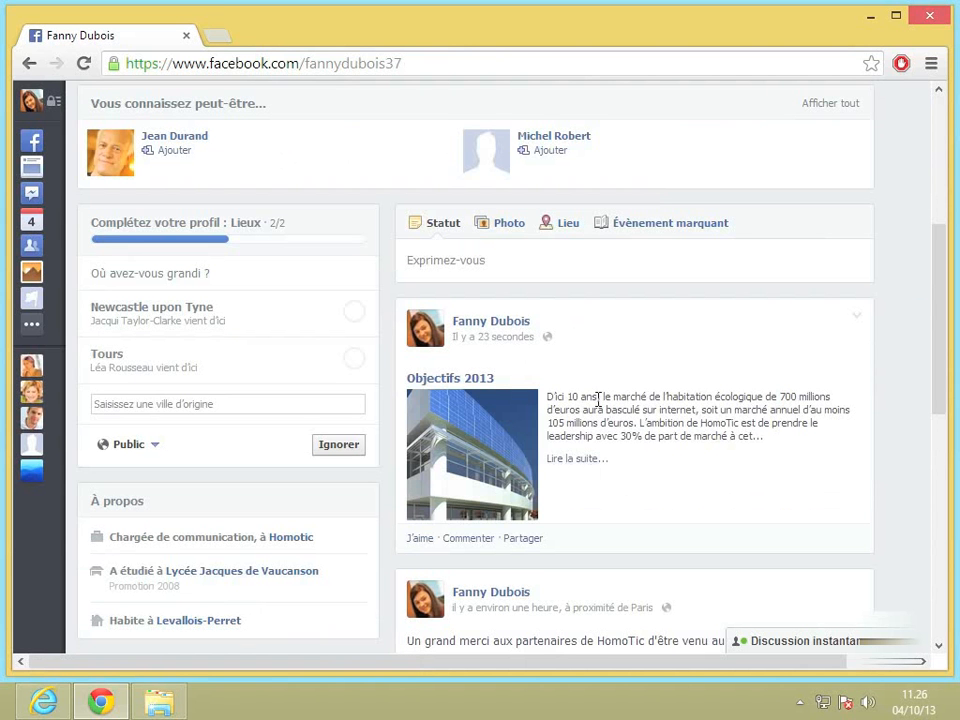
click(858, 318)
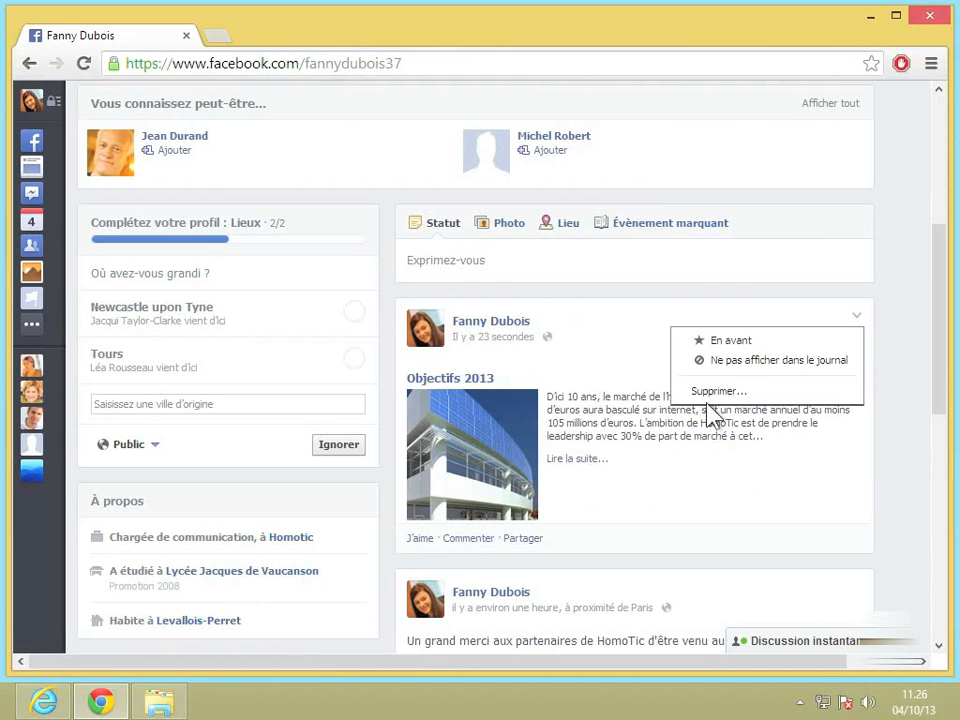
click(632, 510)
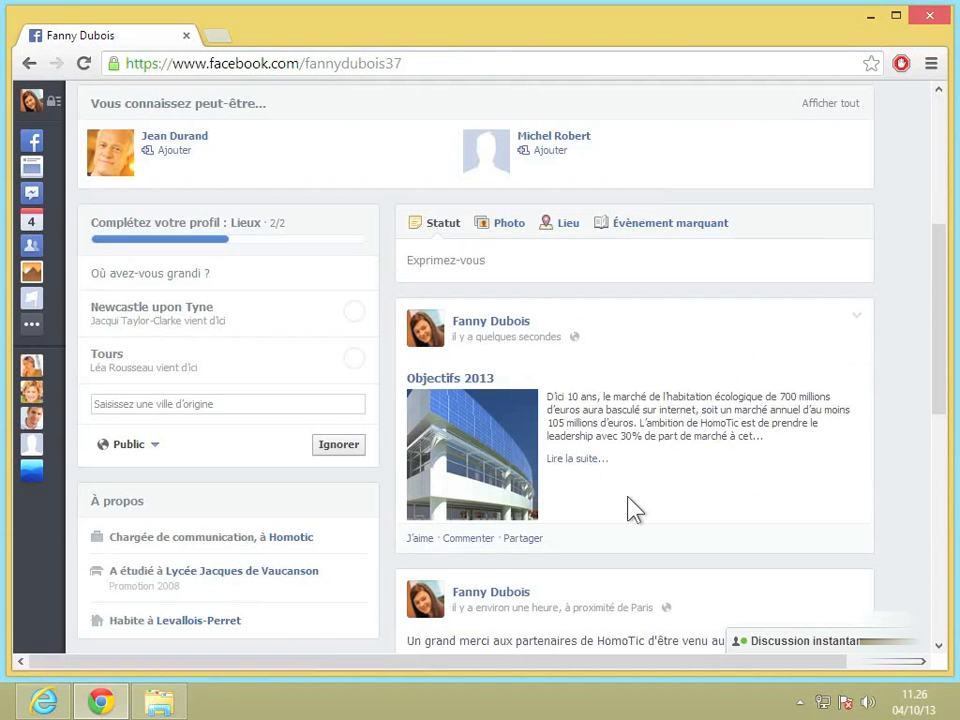